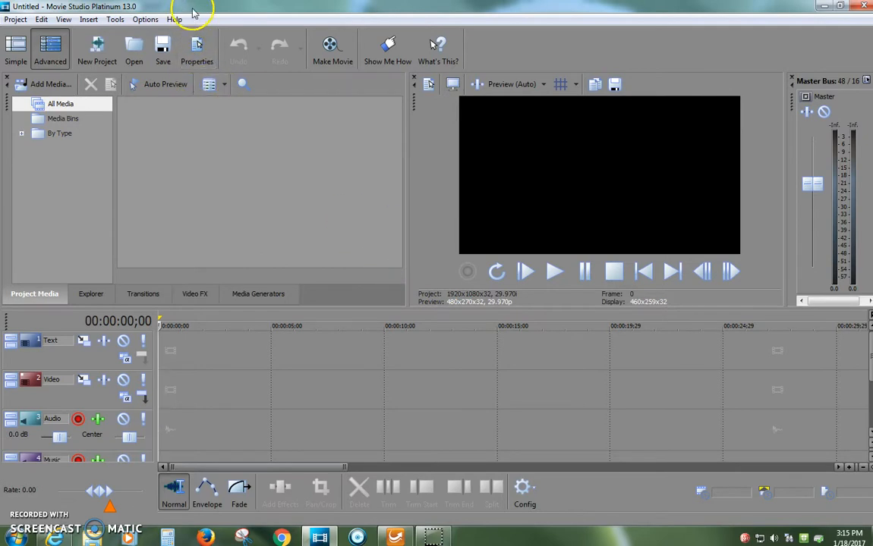
# Clear the desktop by moving Movie Studio aside, minimizing the browser and SMART Sync, and dismissing the endpoint protection dialog
pyautogui.moveTo(190, 14); pyautogui.dragTo(871, 20)
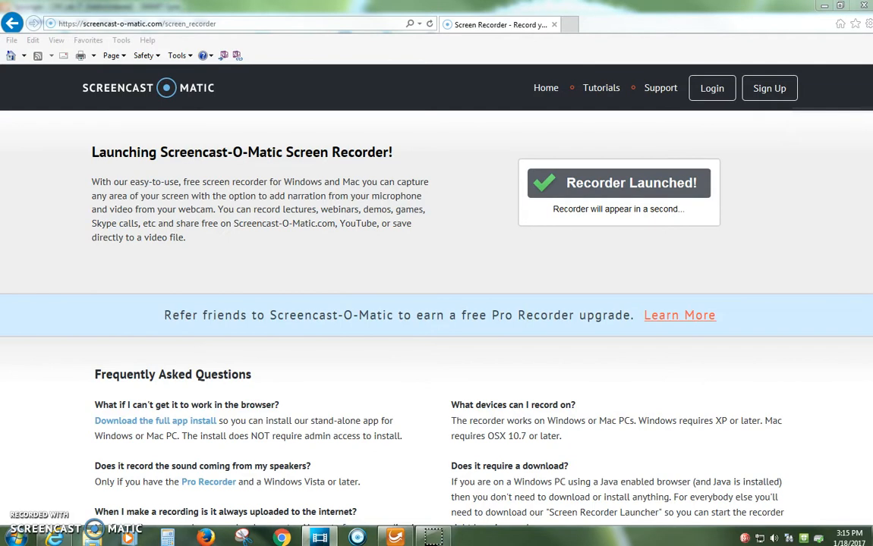
pyautogui.click(828, 7)
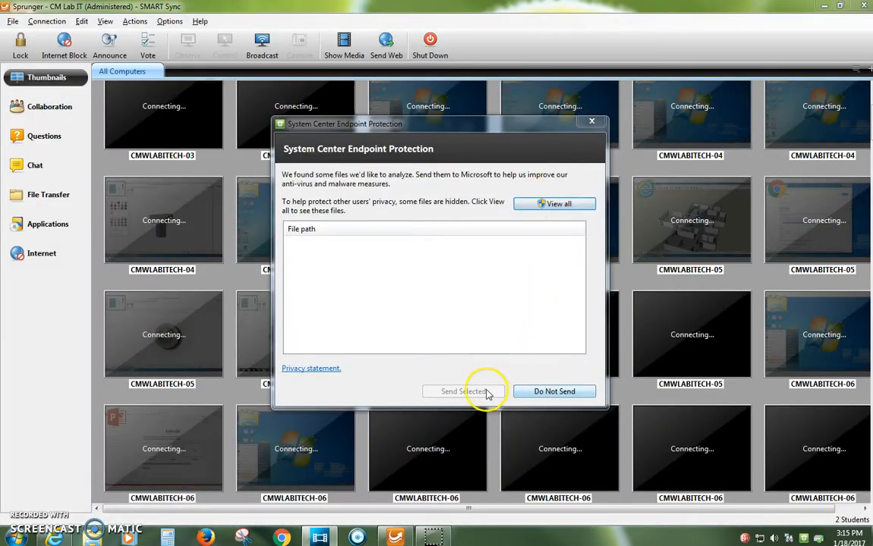
pyautogui.click(591, 121)
pyautogui.click(823, 6)
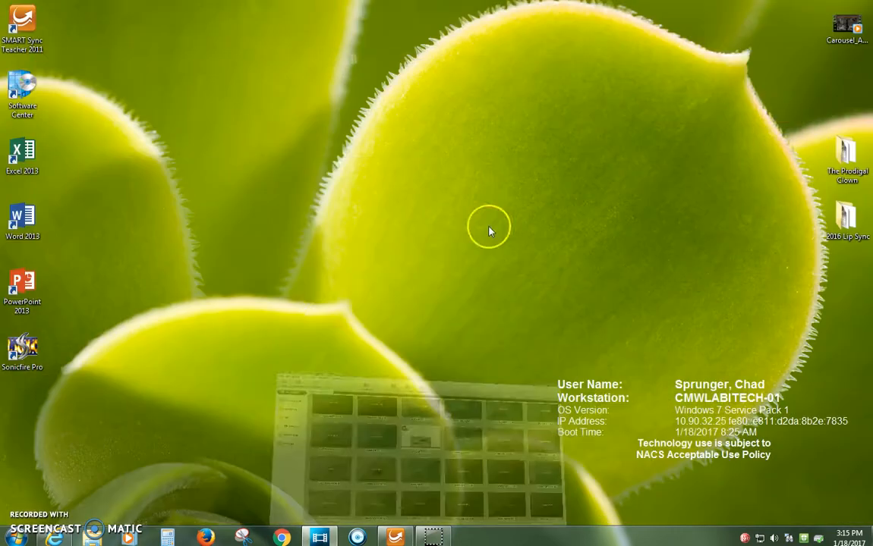
# Open the Realestate folder inside 7th Elective on the H: drive in Windows Explorer
pyautogui.click(94, 537)
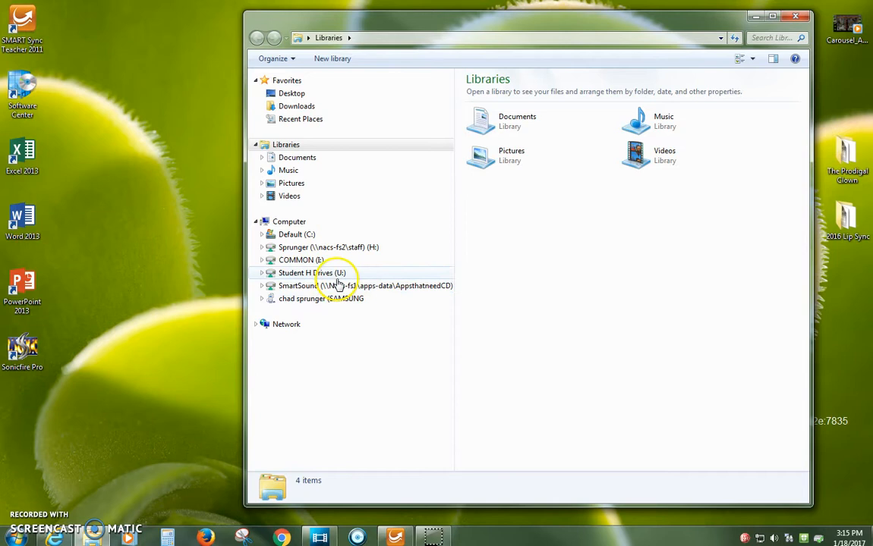
pyautogui.click(331, 247)
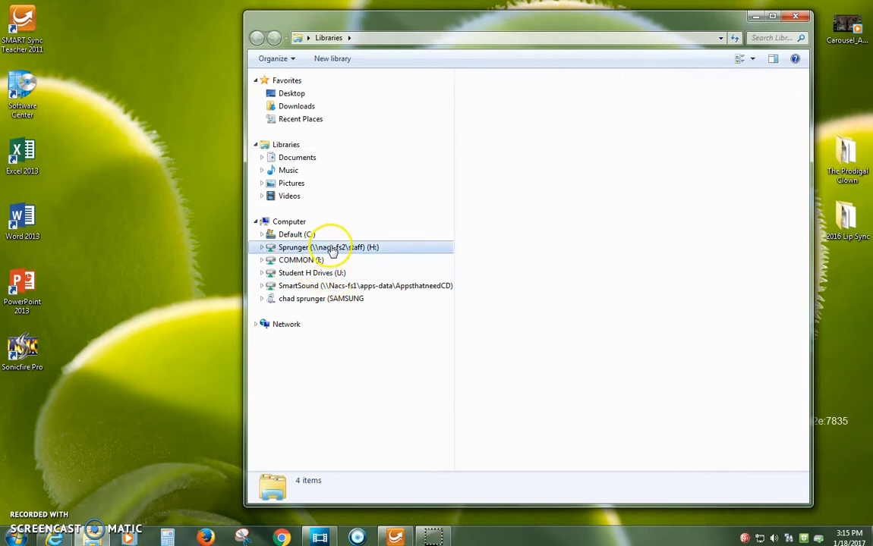
pyautogui.doubleClick(513, 121)
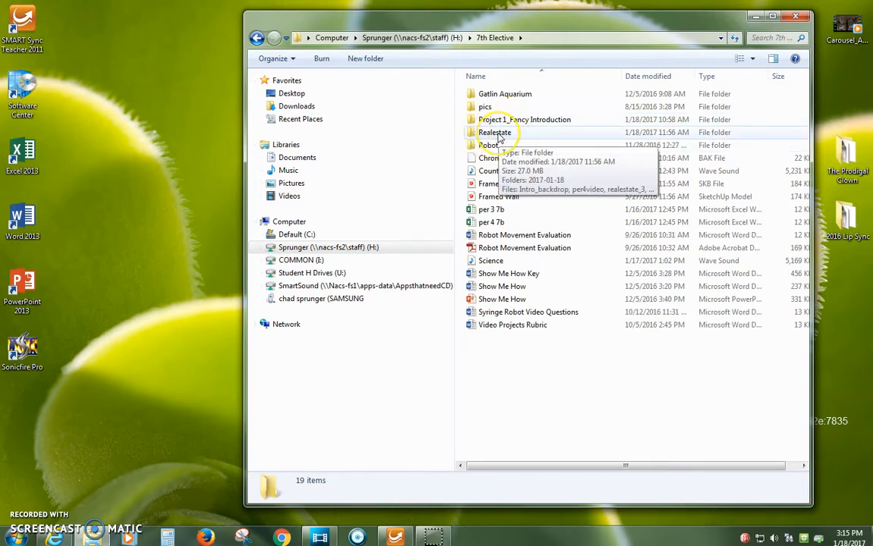
pyautogui.doubleClick(497, 134)
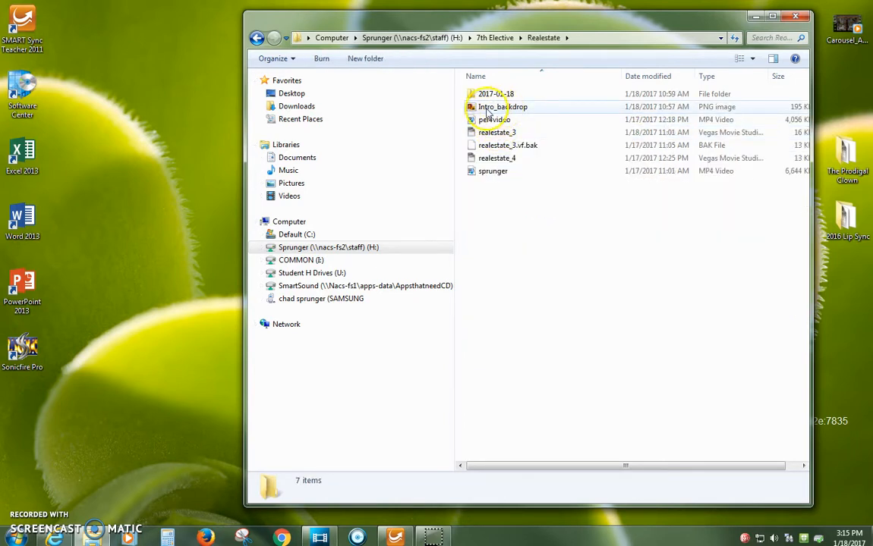
# View the Intro_backdrop image, move its viewer aside, and play the per4video clip briefly before closing it
pyautogui.doubleClick(511, 108)
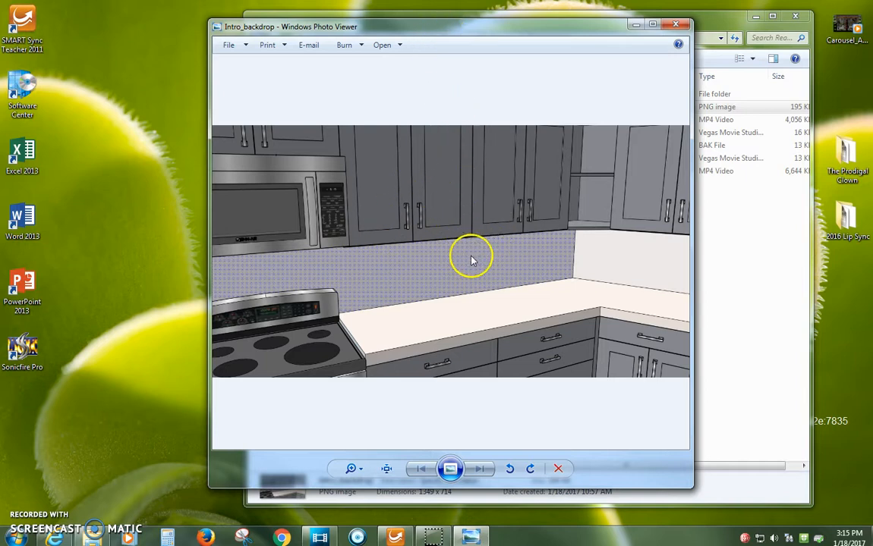
pyautogui.moveTo(486, 35); pyautogui.dragTo(307, 41)
pyautogui.click(588, 180)
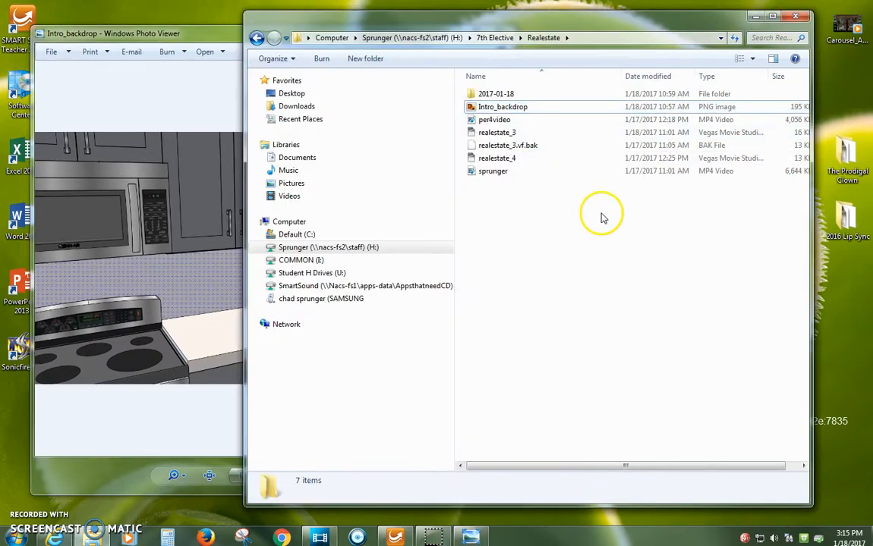
pyautogui.doubleClick(501, 123)
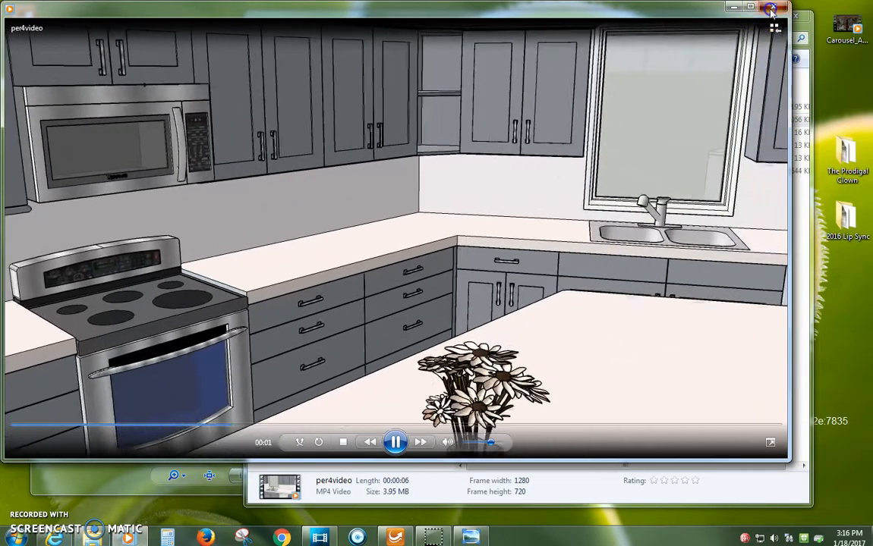
pyautogui.click(772, 7)
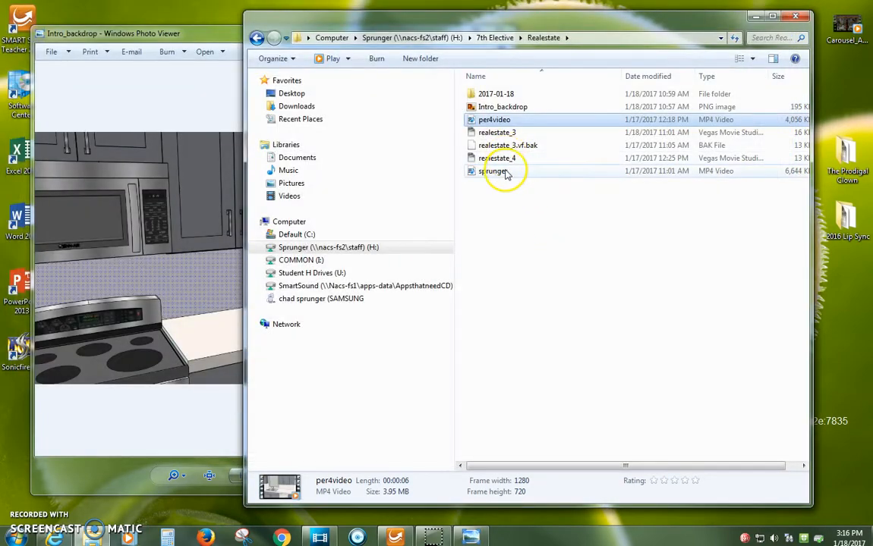
pyautogui.doubleClick(494, 93)
pyautogui.doubleClick(517, 96)
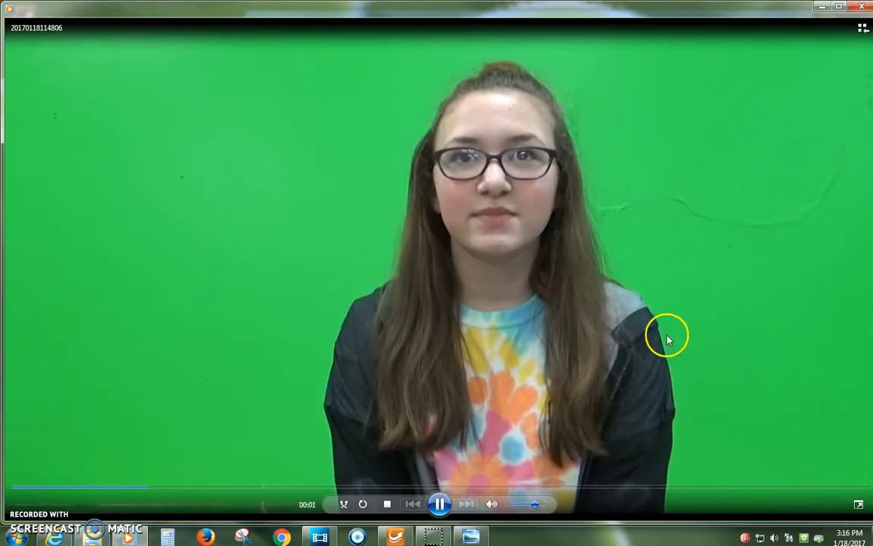
pyautogui.click(439, 505)
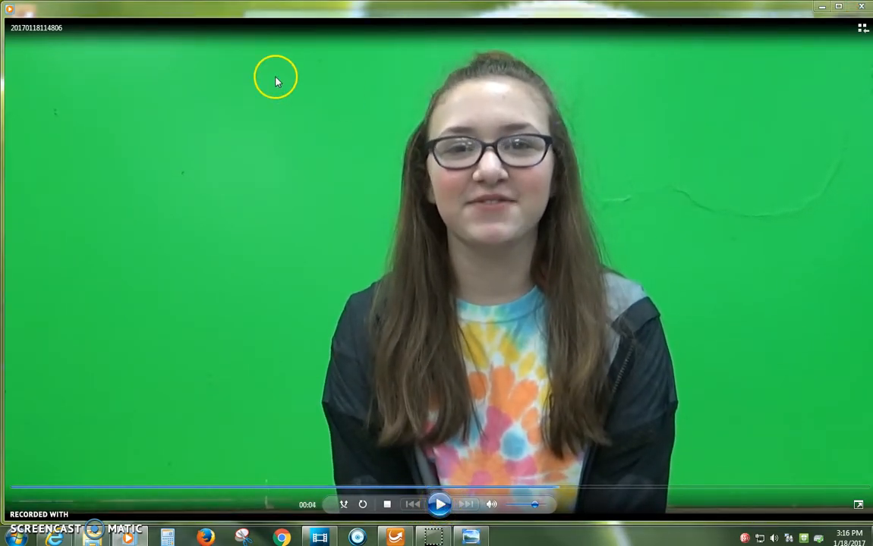
# Shrink the video player and place it beside the Intro_backdrop image, minimizing the Explorer window behind them
pyautogui.moveTo(870, 2); pyautogui.dragTo(486, 110)
pyautogui.moveTo(396, 121); pyautogui.dragTo(741, 105)
pyautogui.click(755, 16)
pyautogui.moveTo(647, 101); pyautogui.dragTo(683, 49)
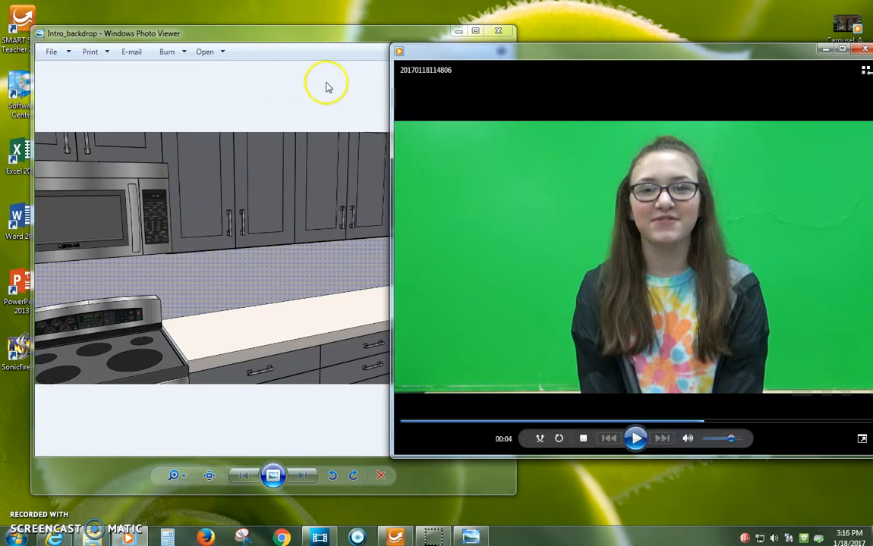
# Close the video player and photo viewer, and bring the Movie Studio window back to full screen
pyautogui.click(861, 48)
pyautogui.click(501, 31)
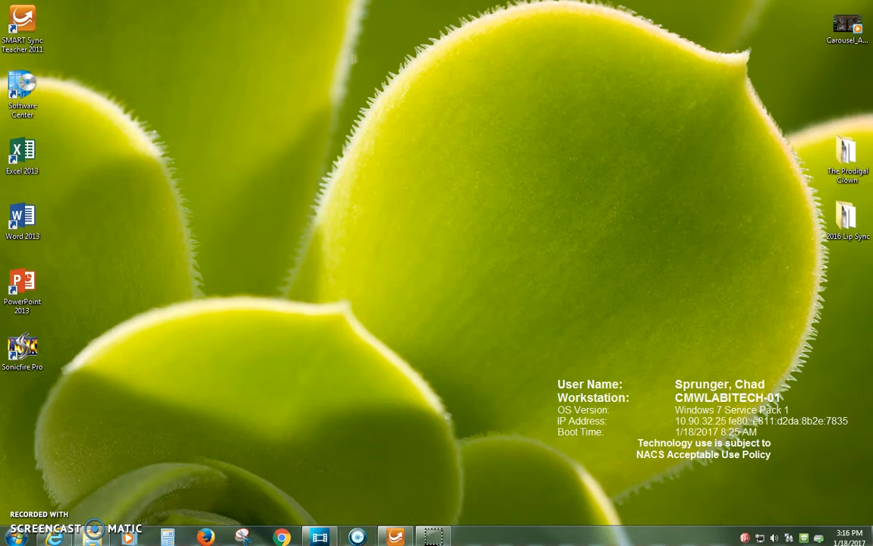
pyautogui.moveTo(872, 10); pyautogui.dragTo(371, 10)
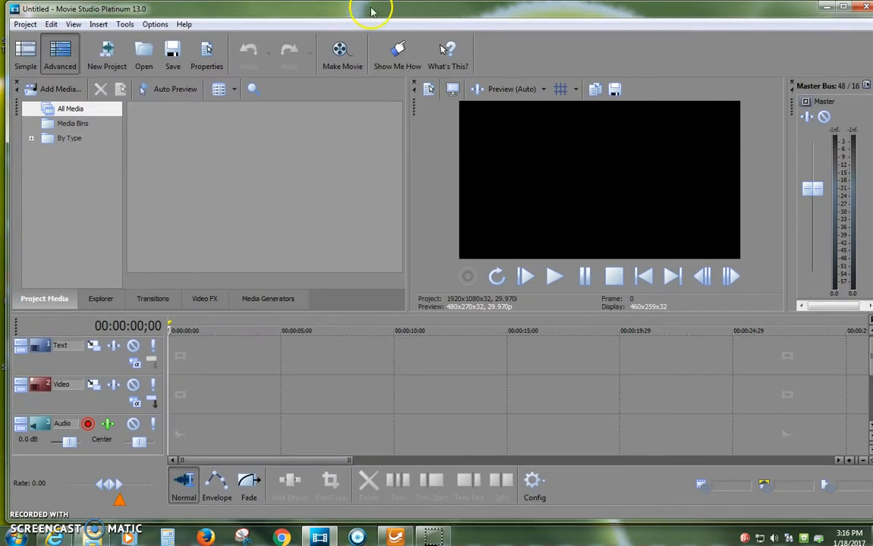
pyautogui.click(841, 7)
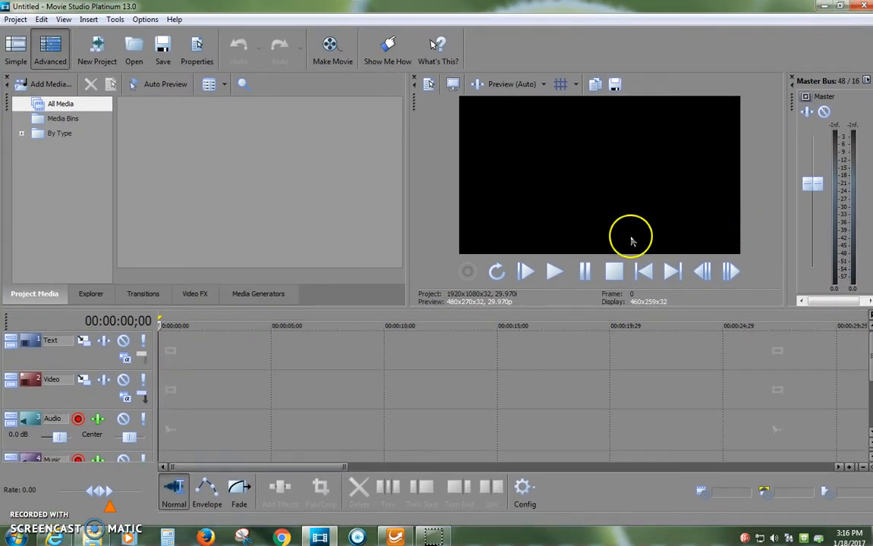
# Open the Add Media dialog and move it clear of the project media area
pyautogui.click(16, 19)
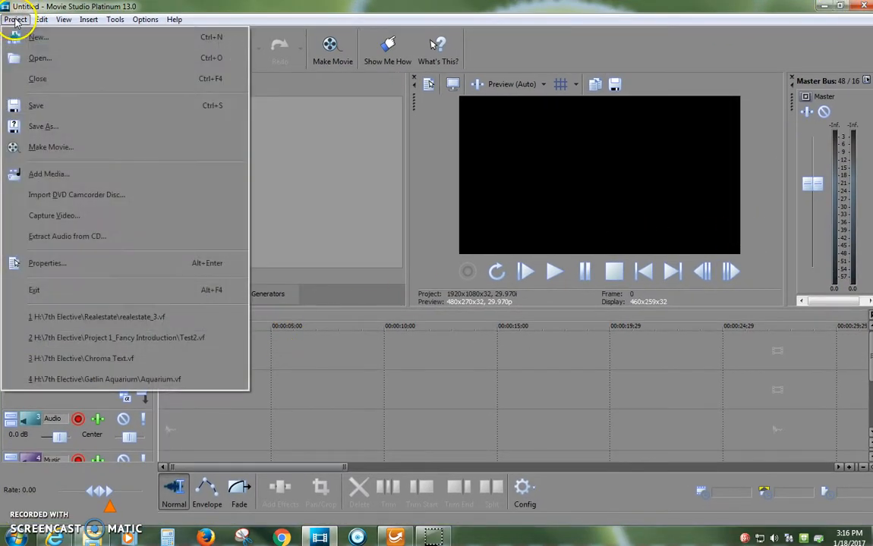
pyautogui.click(41, 178)
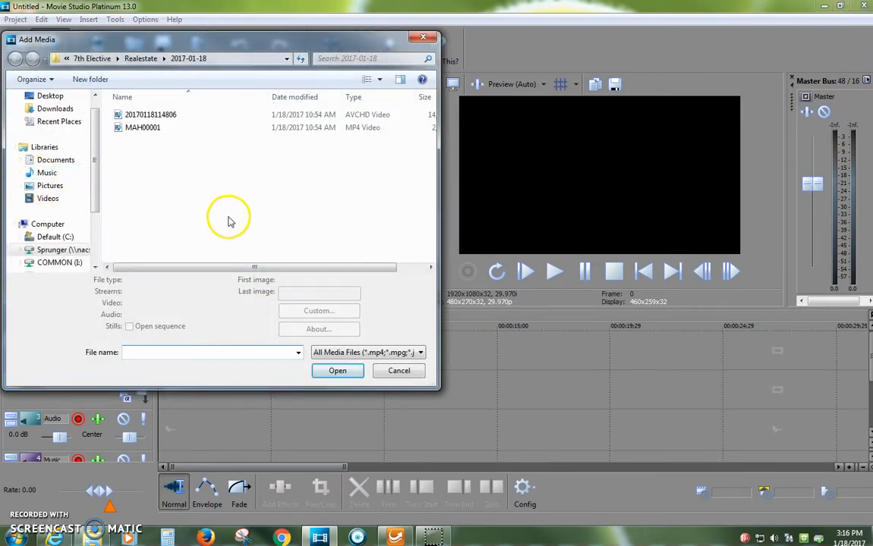
pyautogui.moveTo(262, 44); pyautogui.dragTo(601, 82)
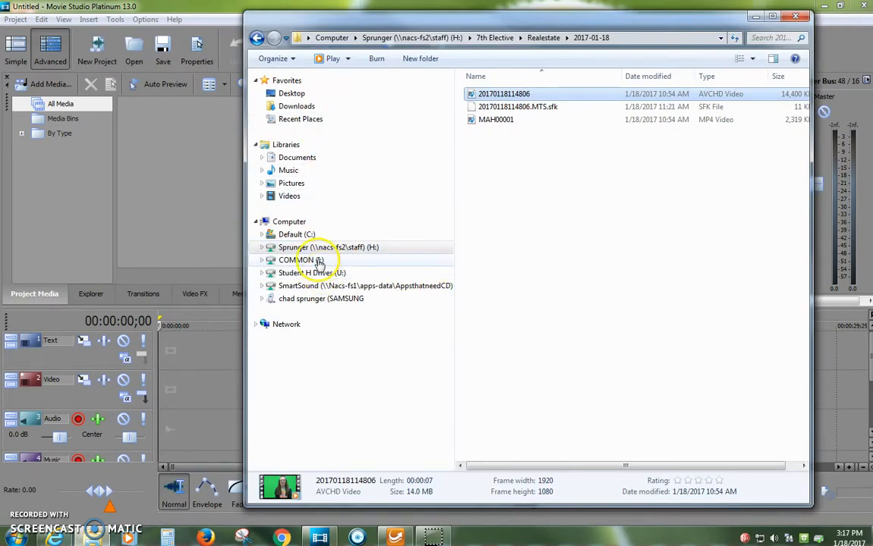
# Review the files in the 7th Elective Realestate folder in Windows Explorer, and close the Explorer window
pyautogui.click(326, 247)
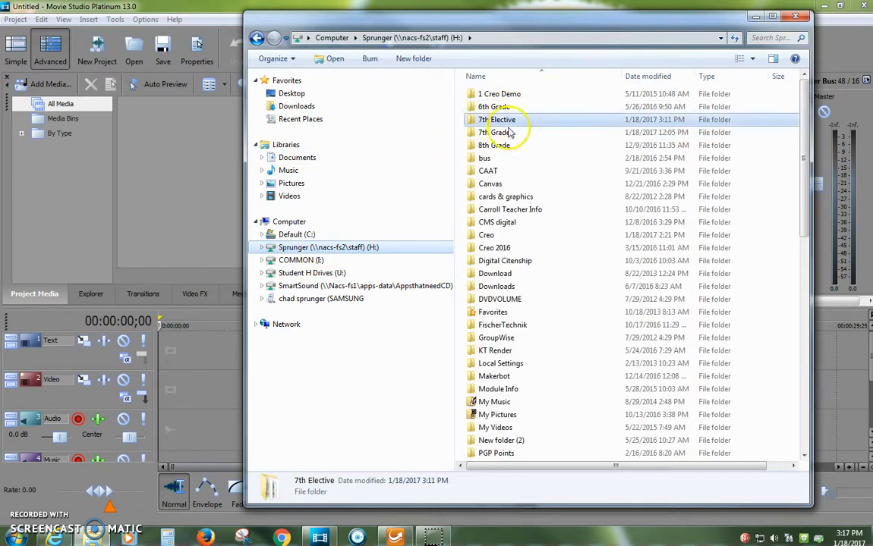
pyautogui.doubleClick(507, 119)
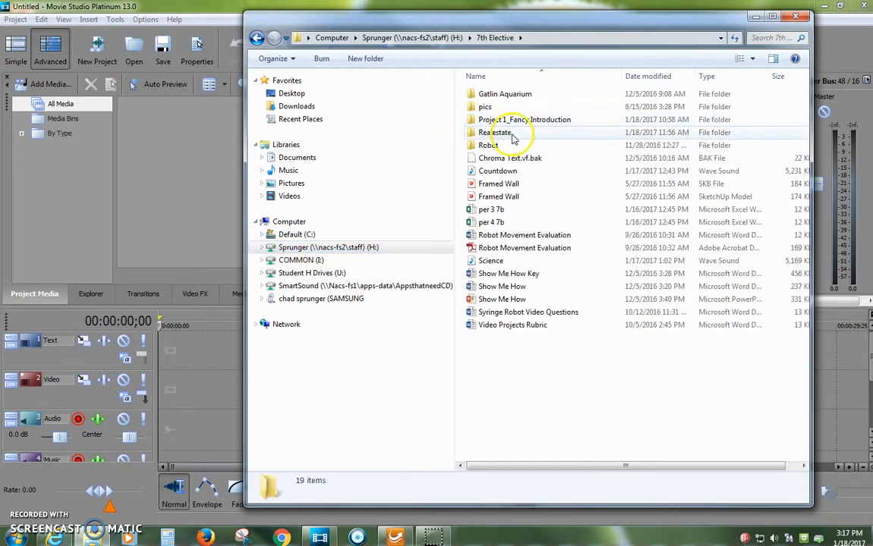
pyautogui.doubleClick(503, 133)
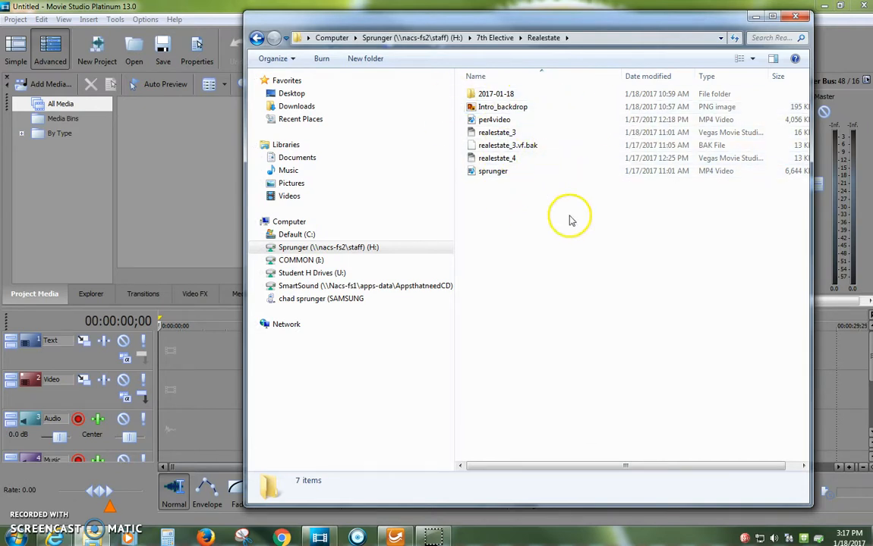
pyautogui.click(256, 38)
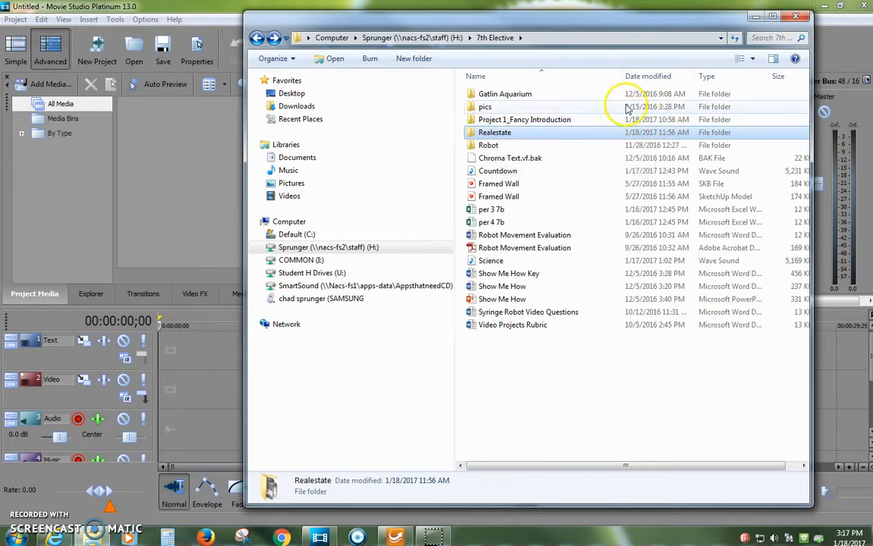
pyautogui.click(797, 17)
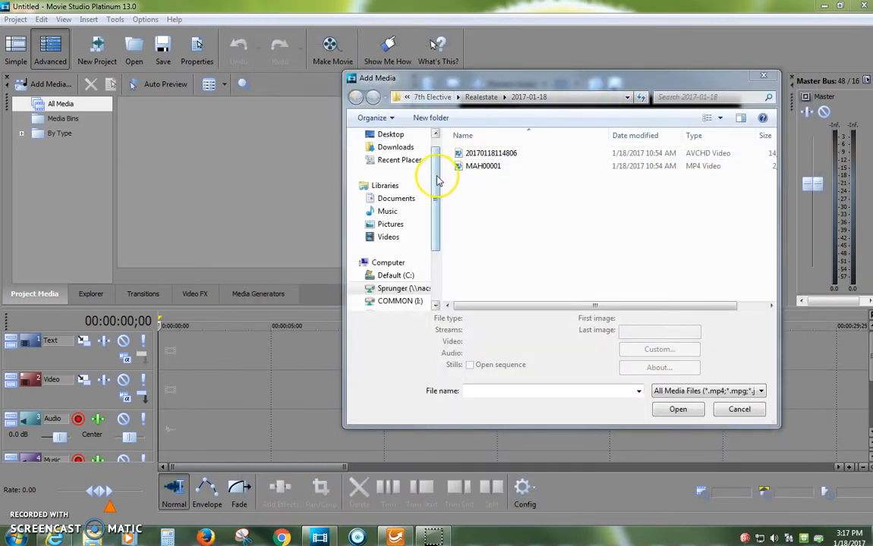
# Import the Intro_backdrop image from the 7th Elective Realestate folder on the H: drive into the project media
pyautogui.click(398, 291)
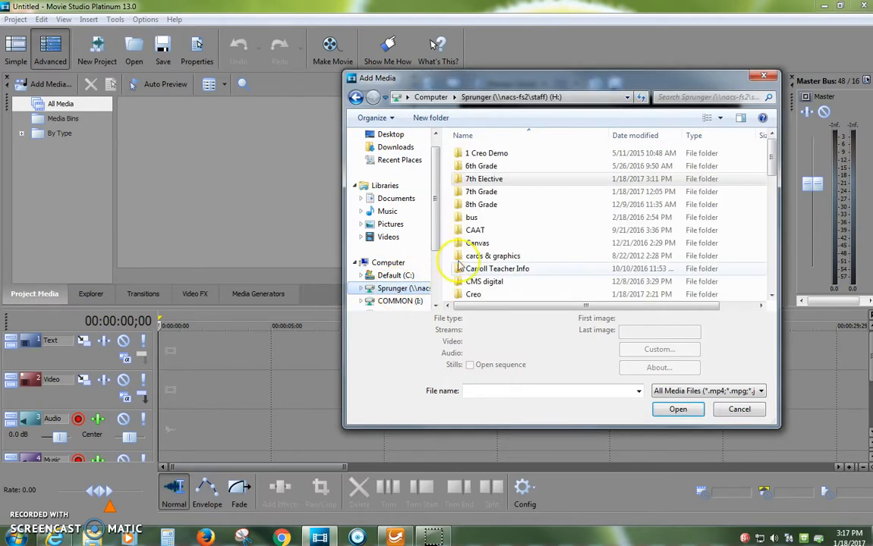
pyautogui.doubleClick(490, 181)
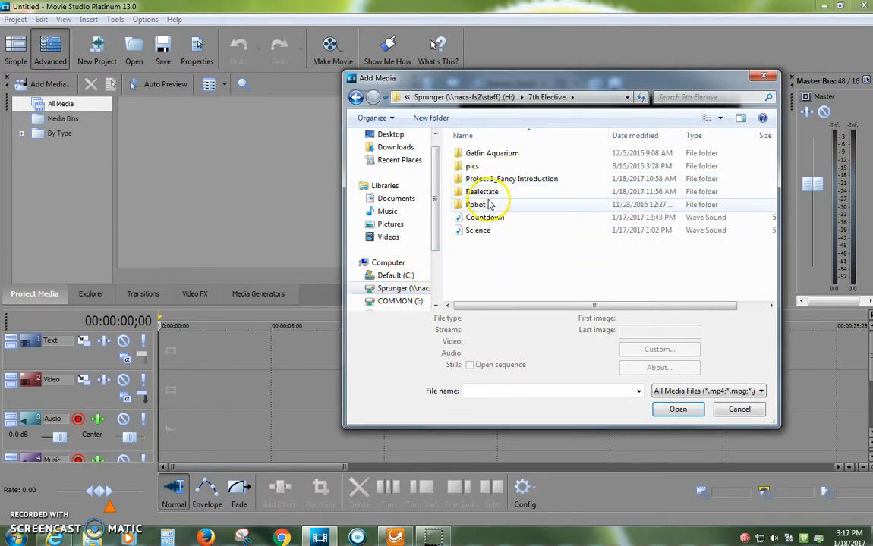
pyautogui.doubleClick(489, 192)
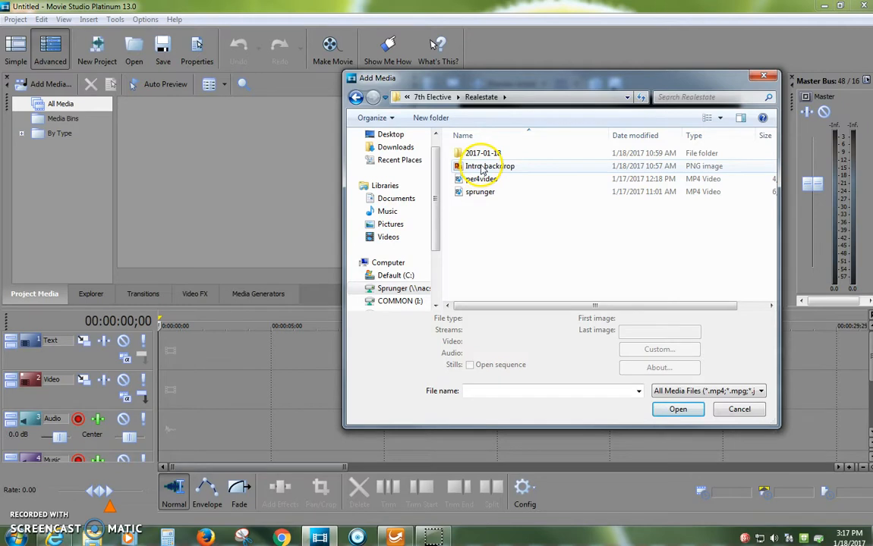
pyautogui.click(481, 169)
pyautogui.click(669, 411)
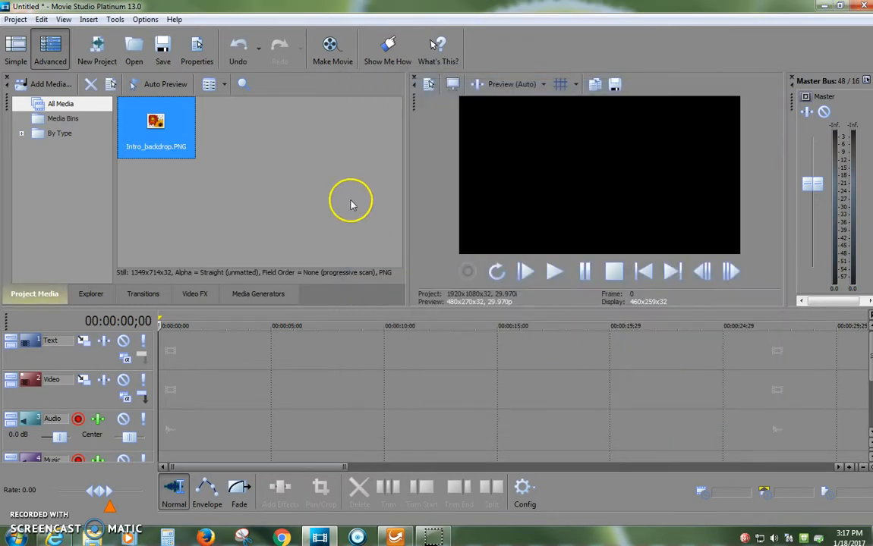
pyautogui.click(15, 19)
pyautogui.click(66, 173)
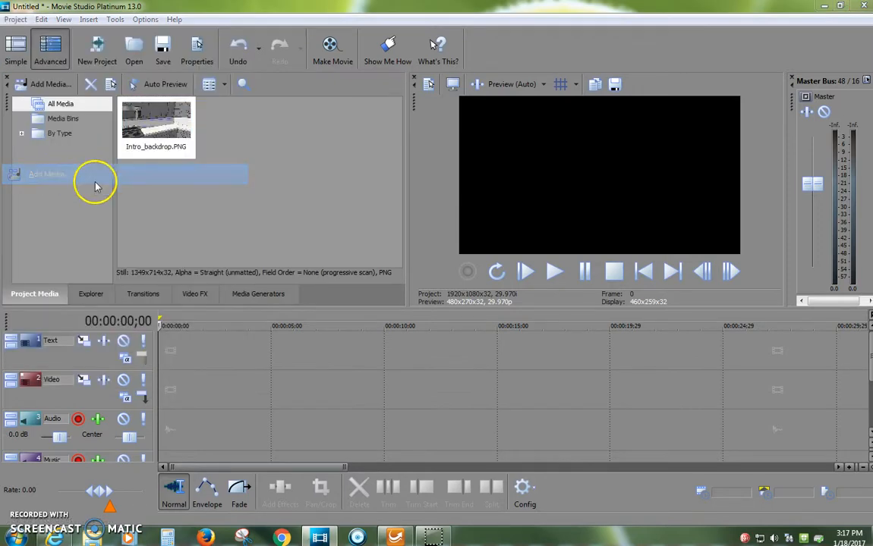
pyautogui.doubleClick(489, 154)
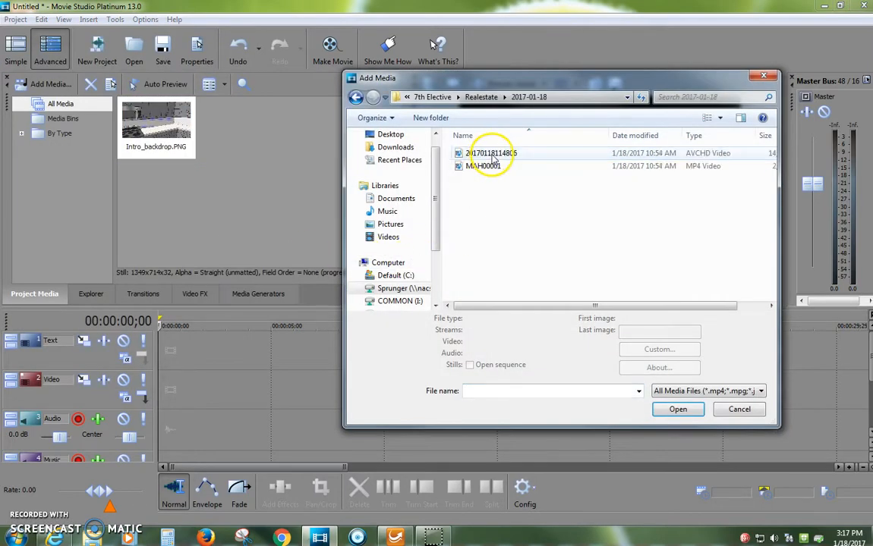
pyautogui.click(491, 154)
pyautogui.click(677, 425)
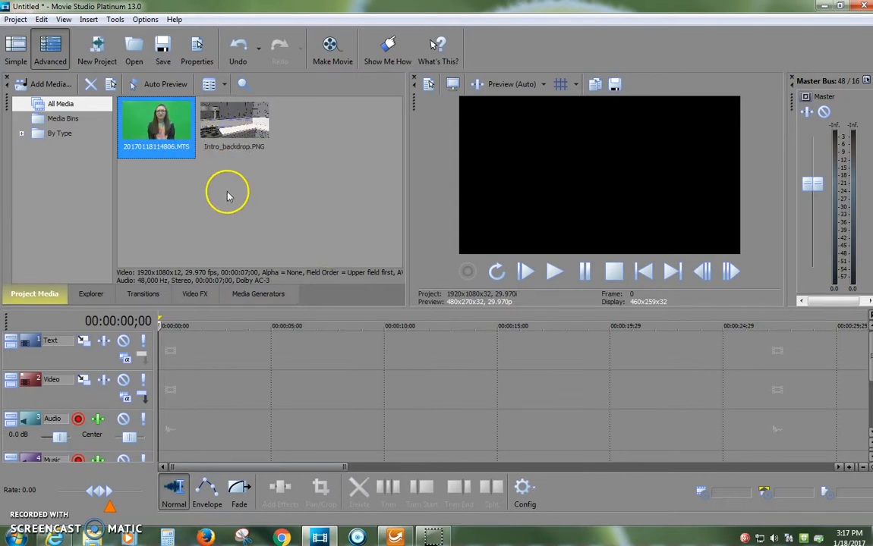
# Place the 20170118114806.MTS clip at the start of the Text track and play a short preview of it
pyautogui.moveTo(150, 114); pyautogui.dragTo(168, 357)
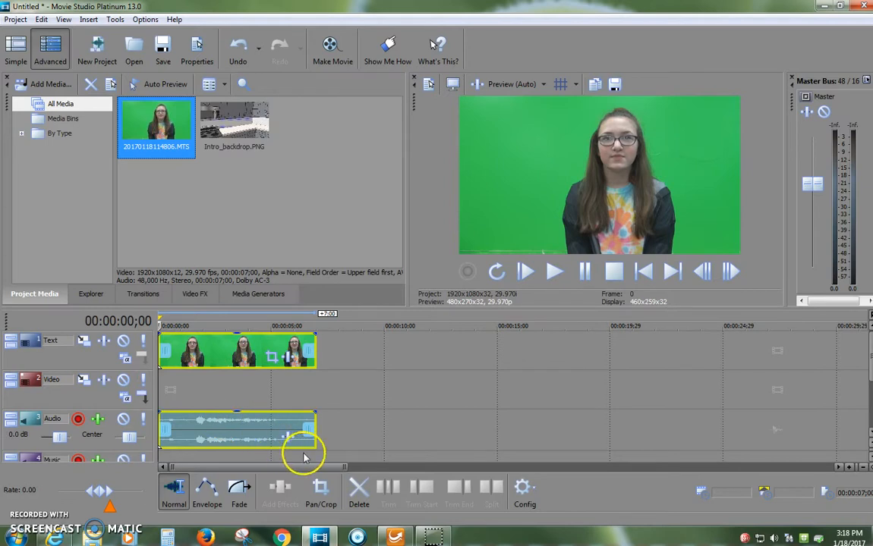
pyautogui.click(553, 271)
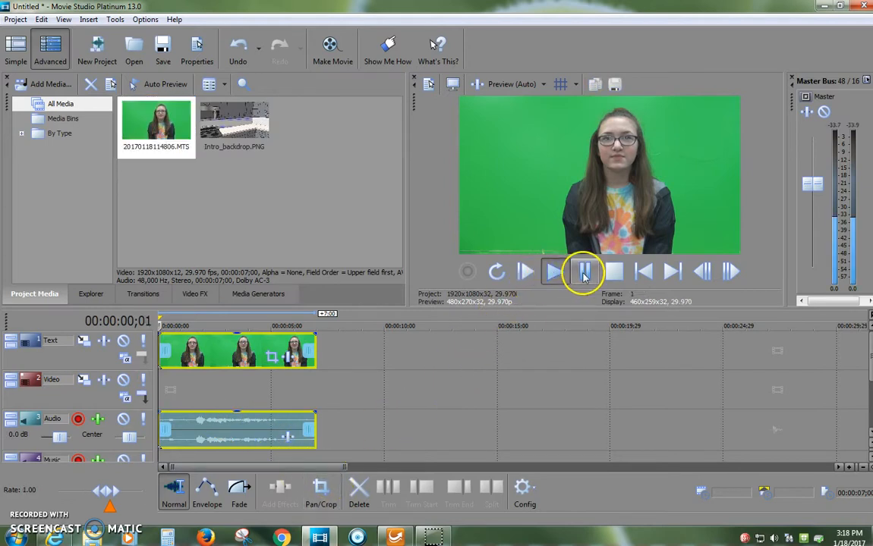
pyautogui.click(585, 273)
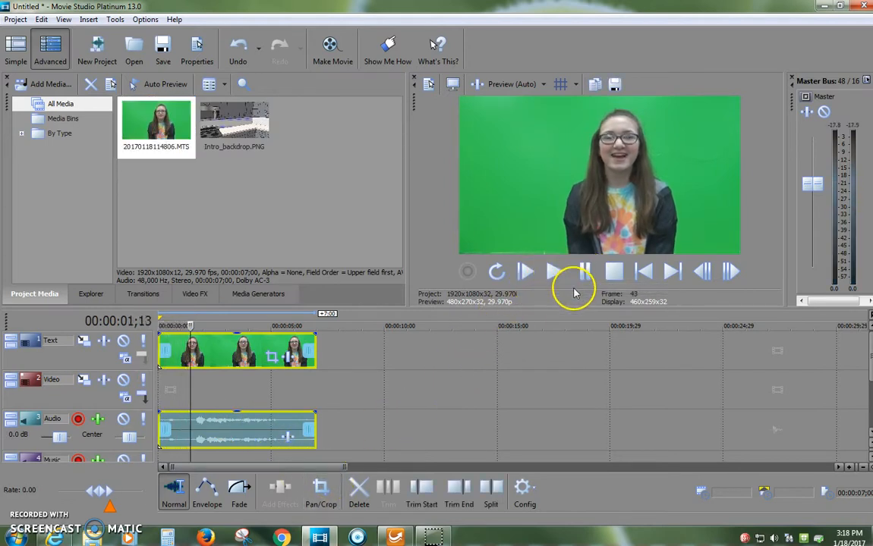
# Trim the start of the green-screen video event to 00:00:01;00 and trim its audio event's start to match
pyautogui.press('Left')
pyautogui.press('Left')
pyautogui.press('Left')
pyautogui.press('Left')
pyautogui.press('Left')
pyautogui.press('Left')
pyautogui.press('Left')
pyautogui.press('Left')
pyautogui.press('Left')
pyautogui.press('Left')
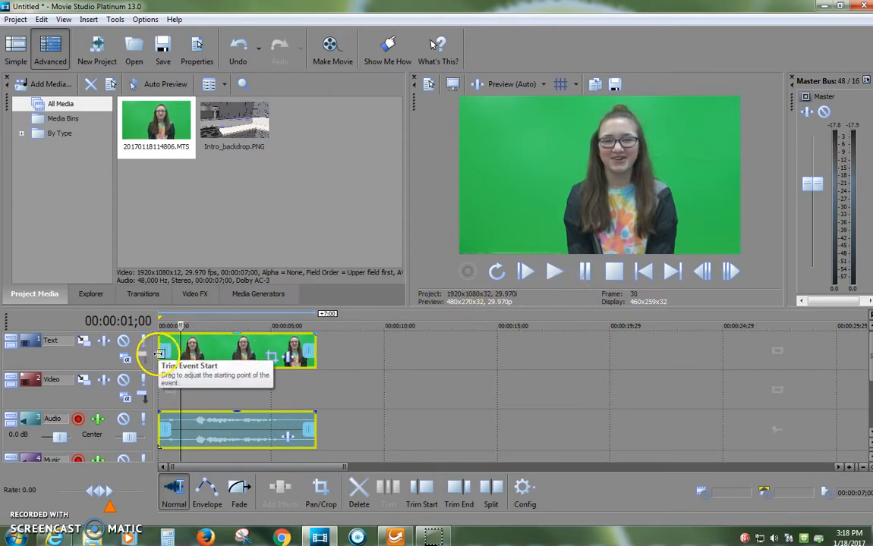
pyautogui.moveTo(159, 347); pyautogui.dragTo(181, 347)
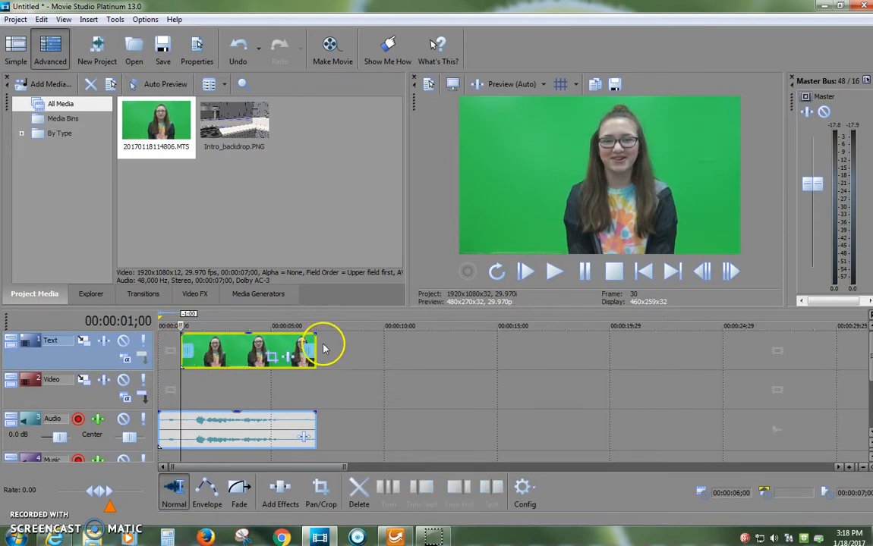
pyautogui.click(553, 281)
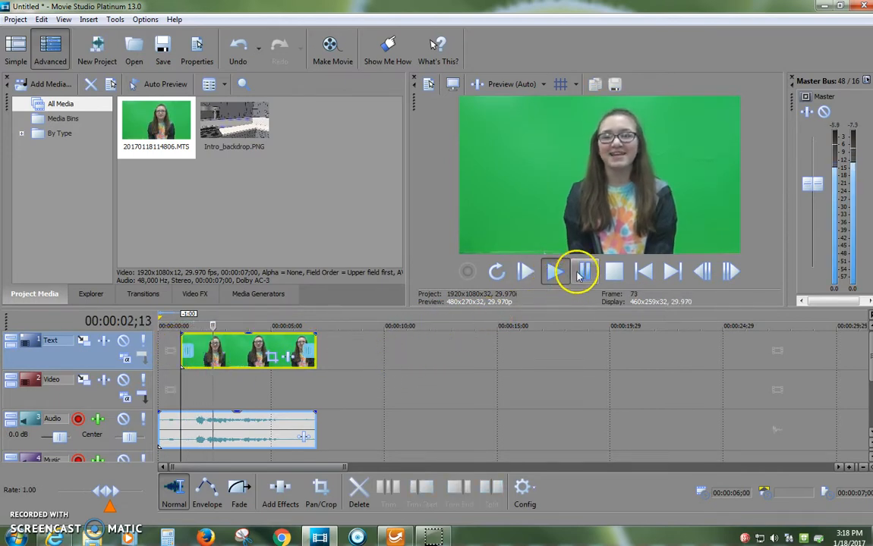
pyautogui.click(582, 272)
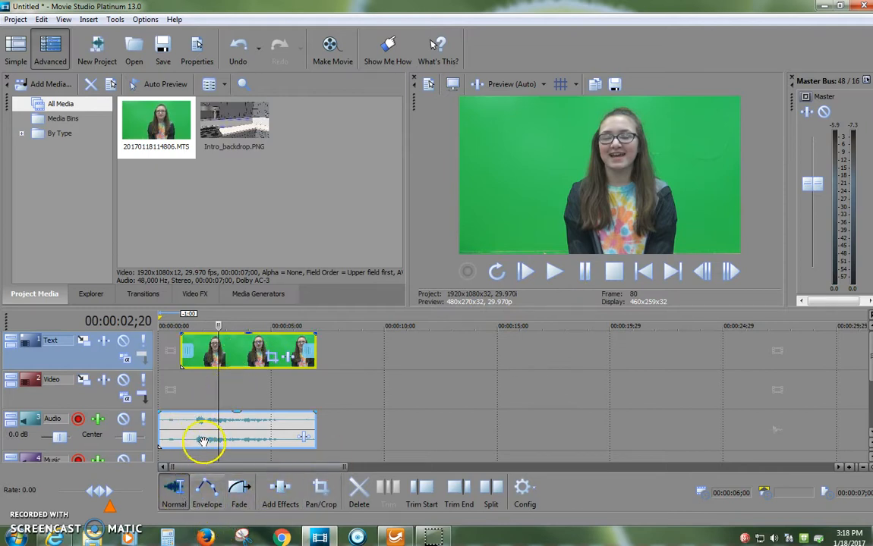
pyautogui.moveTo(165, 430); pyautogui.dragTo(175, 429)
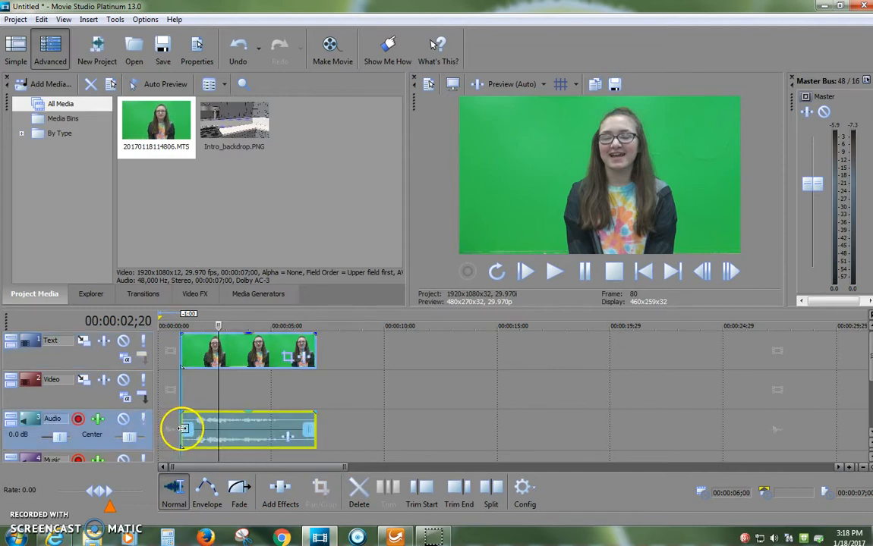
# Move the trimmed video and audio events to the very beginning of the timeline
pyautogui.click(236, 384)
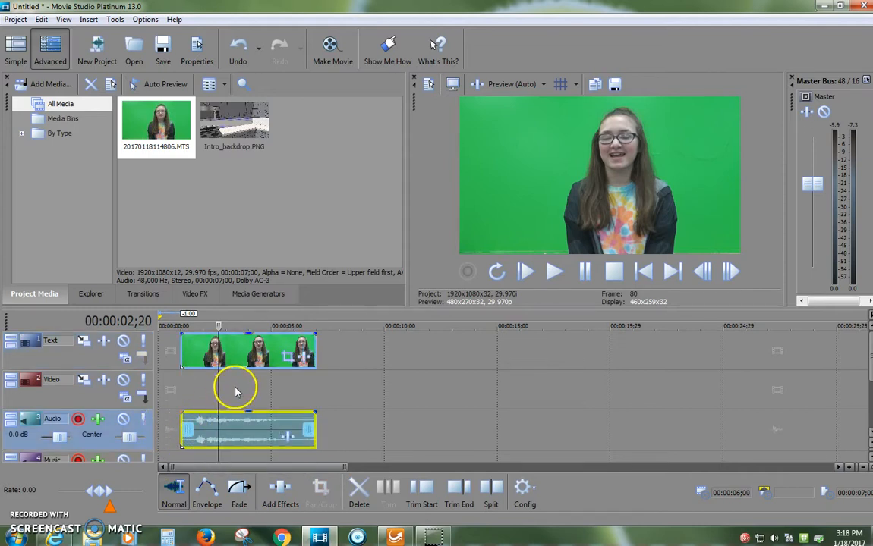
pyautogui.click(246, 357)
pyautogui.moveTo(234, 357); pyautogui.dragTo(226, 357)
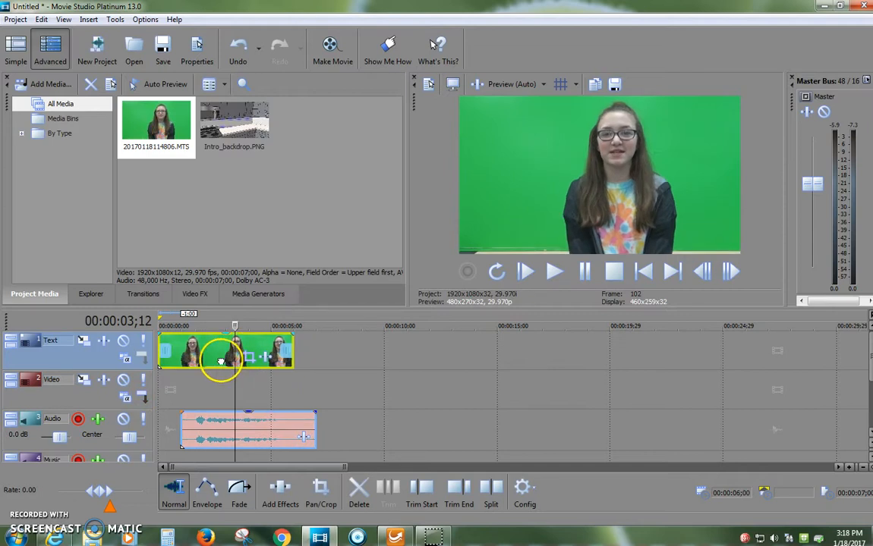
pyautogui.moveTo(221, 434); pyautogui.dragTo(197, 438)
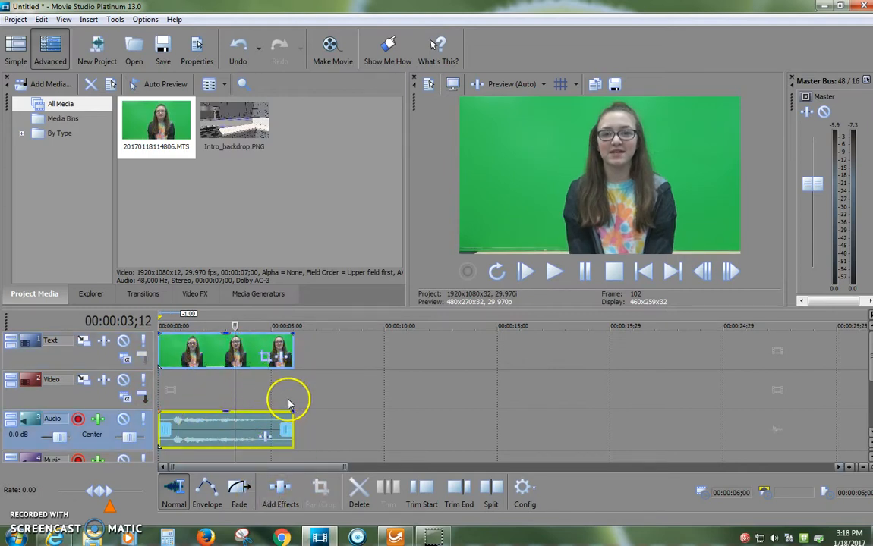
# Play the last seconds of the trimmed clip to find where the speech ends
pyautogui.click(254, 355)
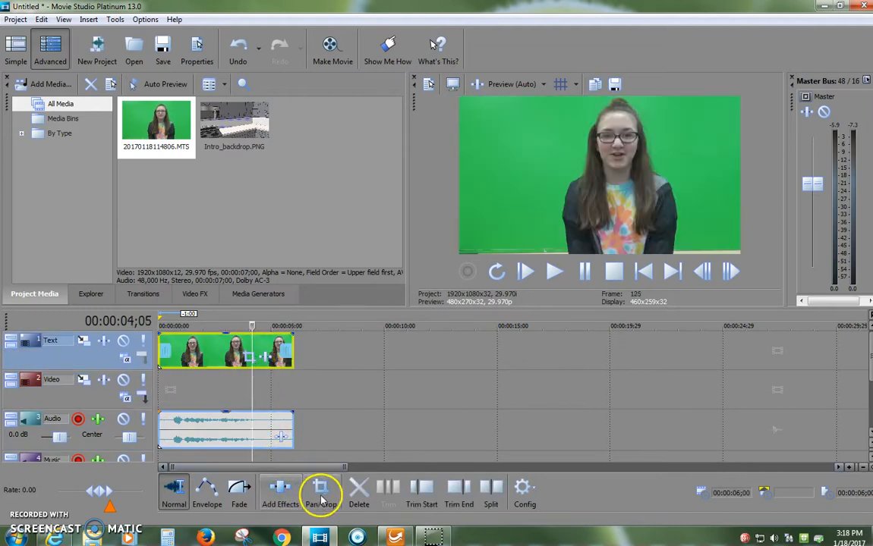
pyautogui.click(323, 404)
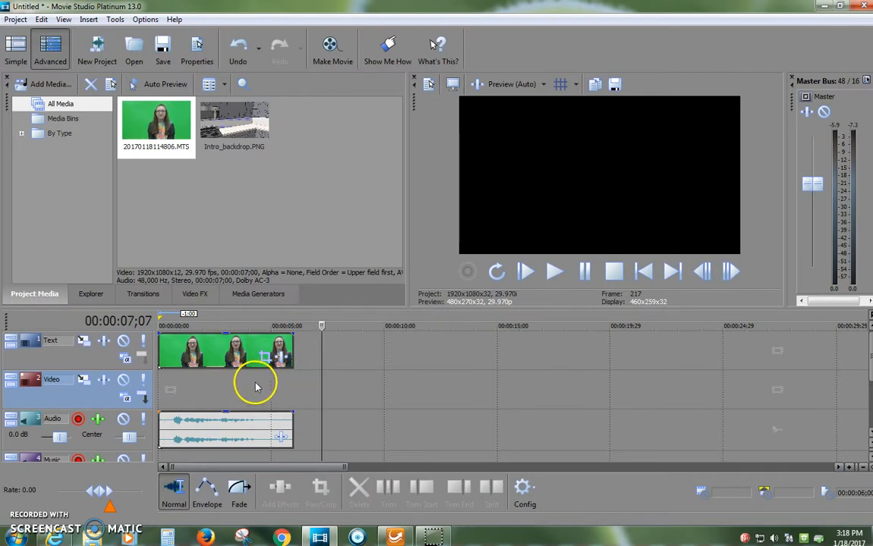
pyautogui.click(270, 379)
pyautogui.click(555, 274)
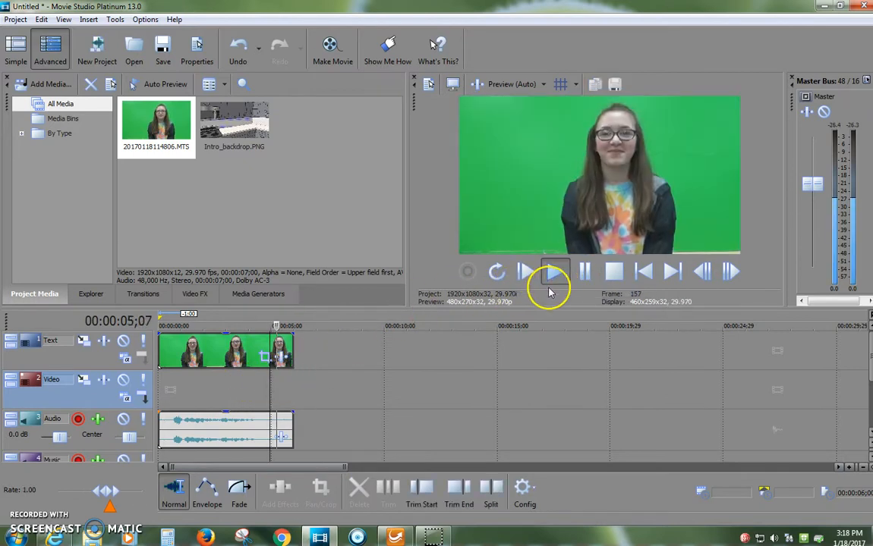
pyautogui.click(583, 271)
pyautogui.click(240, 382)
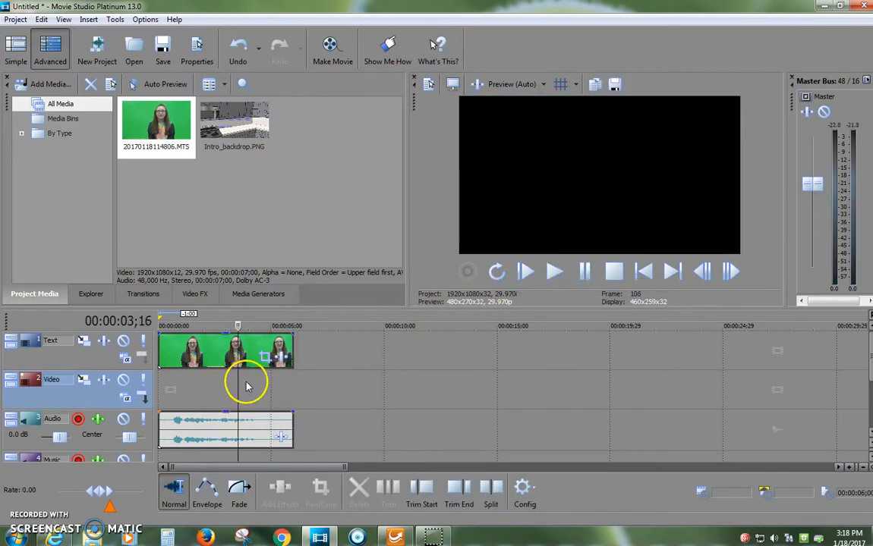
pyautogui.click(555, 272)
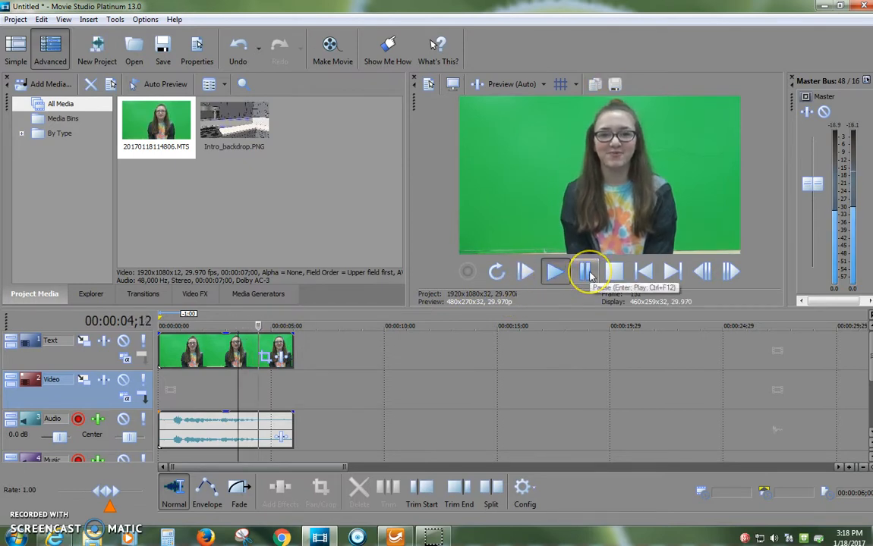
pyautogui.click(585, 273)
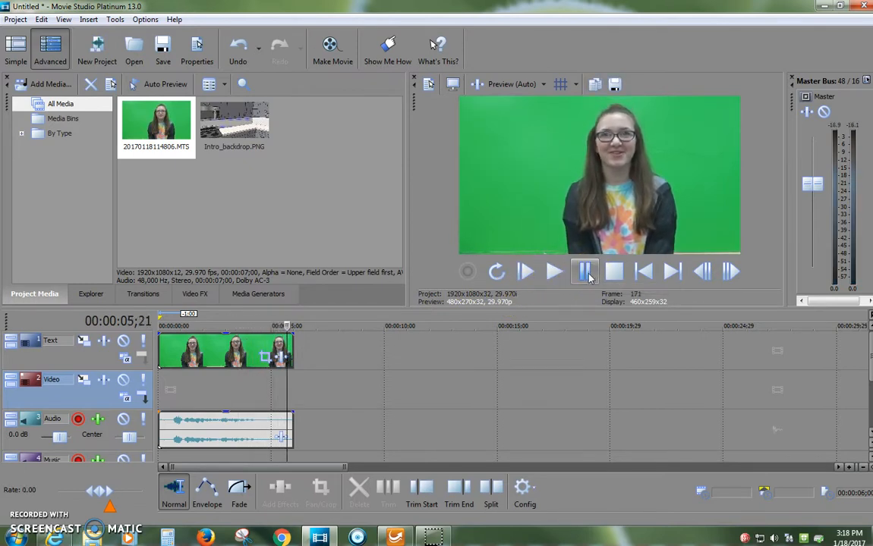
# Trim the ends of the video and audio events to 00:00:05;08 and preview the clip from the start
pyautogui.press('Left')
pyautogui.press('Left')
pyautogui.press('Left')
pyautogui.press('Left')
pyautogui.press('Left')
pyautogui.press('Left')
pyautogui.press('Left')
pyautogui.press('Left')
pyautogui.press('Left')
pyautogui.press('Left')
pyautogui.press('Left')
pyautogui.press('Left')
pyautogui.click(282, 351)
pyautogui.moveTo(280, 351); pyautogui.dragTo(277, 351)
pyautogui.moveTo(290, 427); pyautogui.dragTo(276, 427)
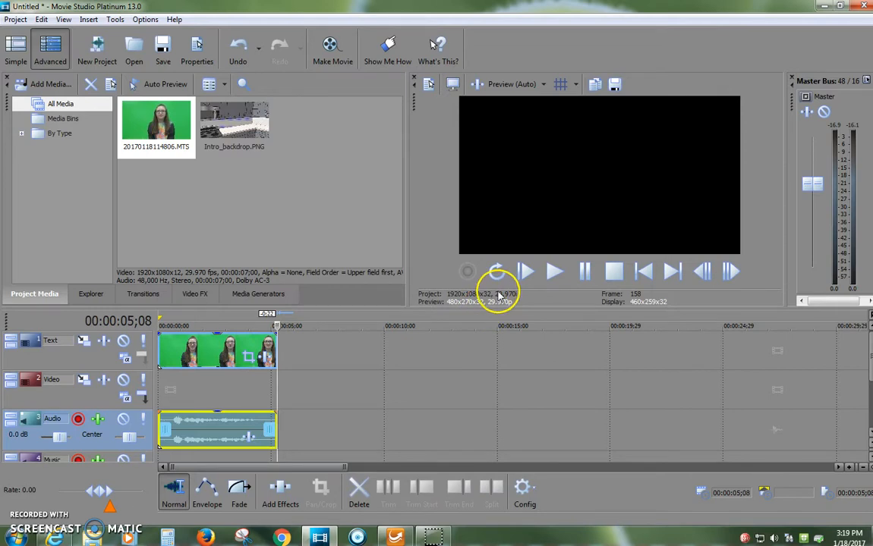
pyautogui.click(525, 274)
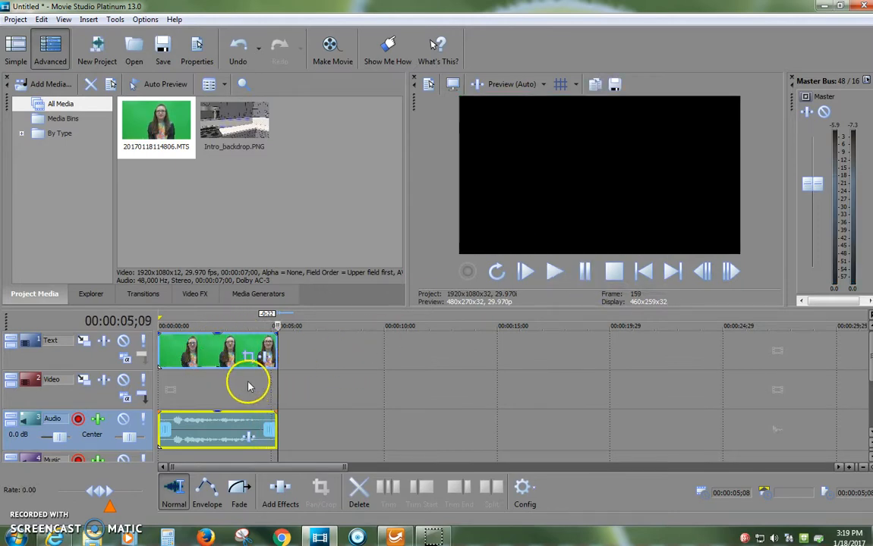
# Place Intro_backdrop.PNG at the start of the Video track and extend it to the end of the green-screen clip
pyautogui.moveTo(239, 120); pyautogui.dragTo(161, 395)
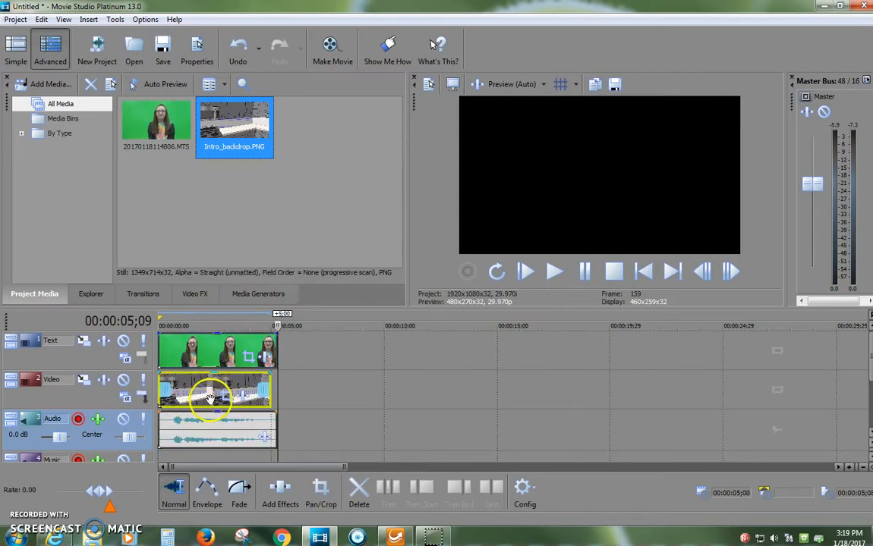
pyautogui.click(210, 396)
pyautogui.scroll(5, 210, 387)
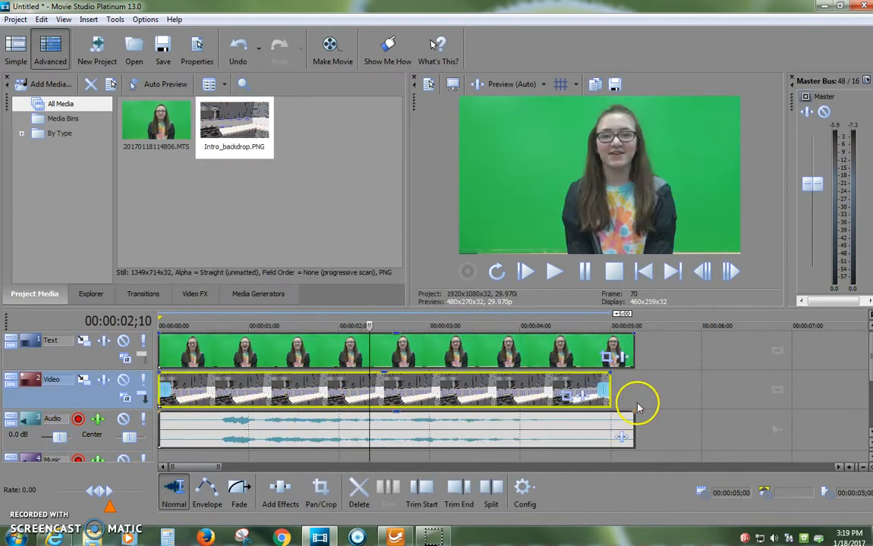
pyautogui.moveTo(609, 387); pyautogui.dragTo(633, 387)
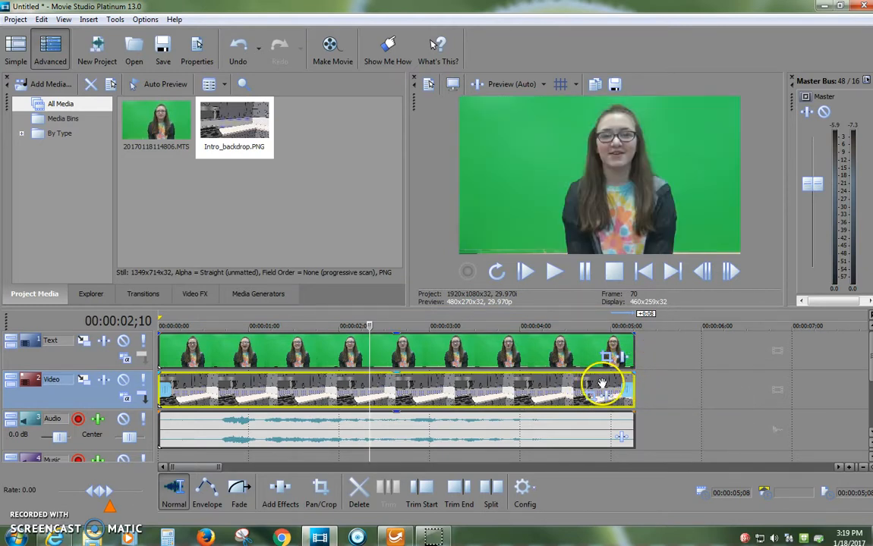
# Add the VEGAS Chroma Keyer effect to the green-screen event and move its settings window clear of the preview
pyautogui.scroll(-10, 516, 372)
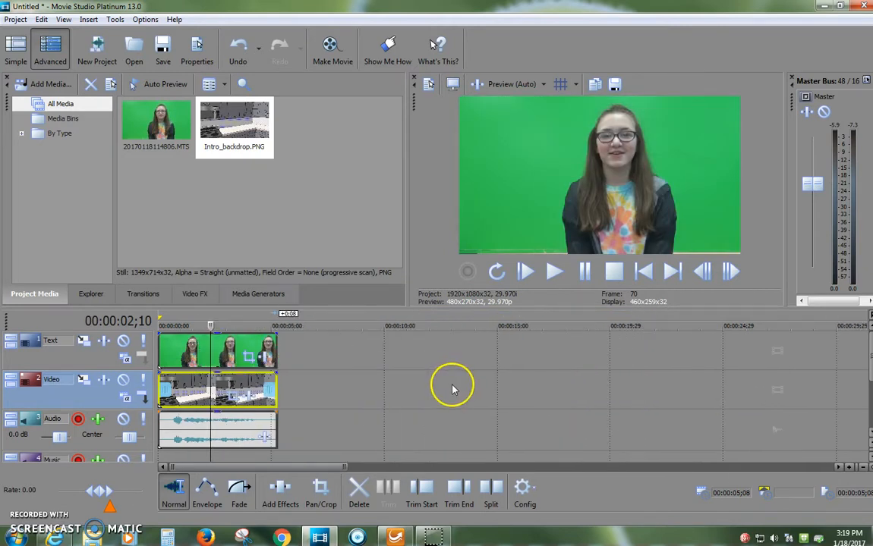
pyautogui.scroll(-3, 322, 402)
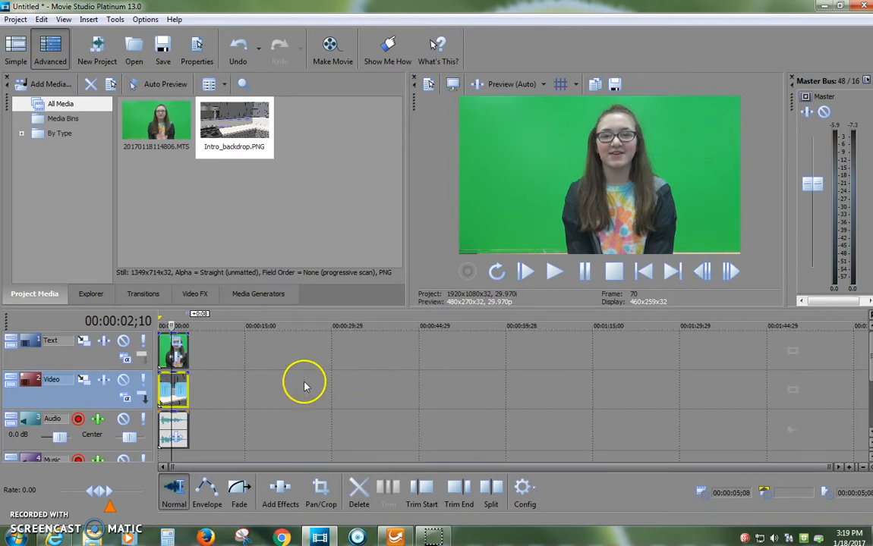
pyautogui.scroll(12, 334, 384)
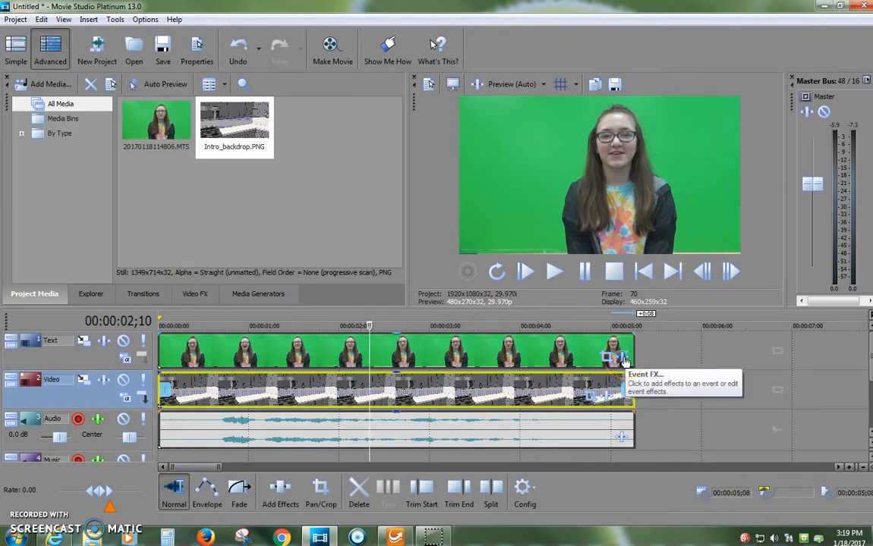
pyautogui.click(608, 359)
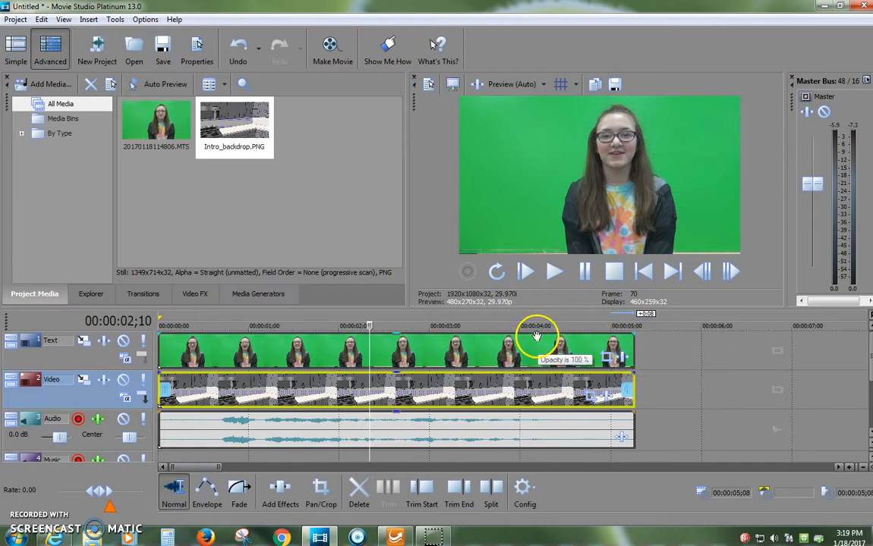
pyautogui.click(623, 362)
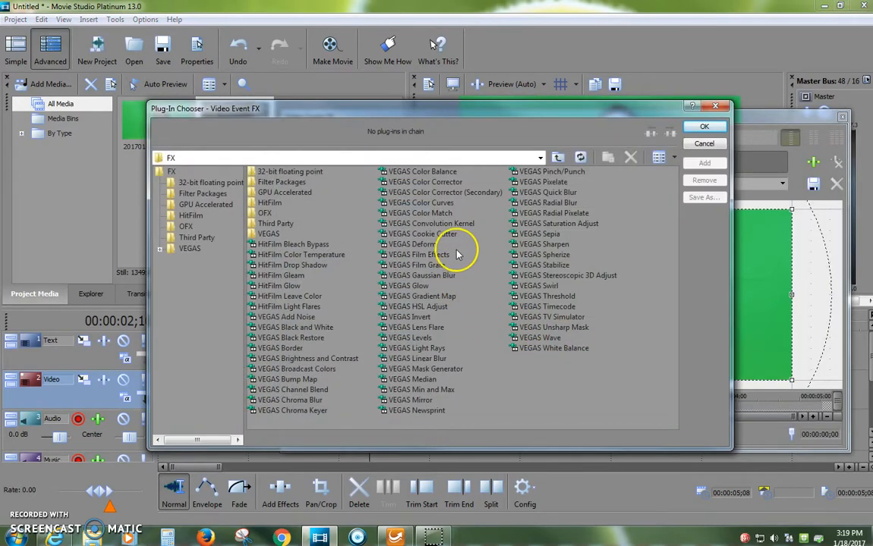
pyautogui.doubleClick(310, 414)
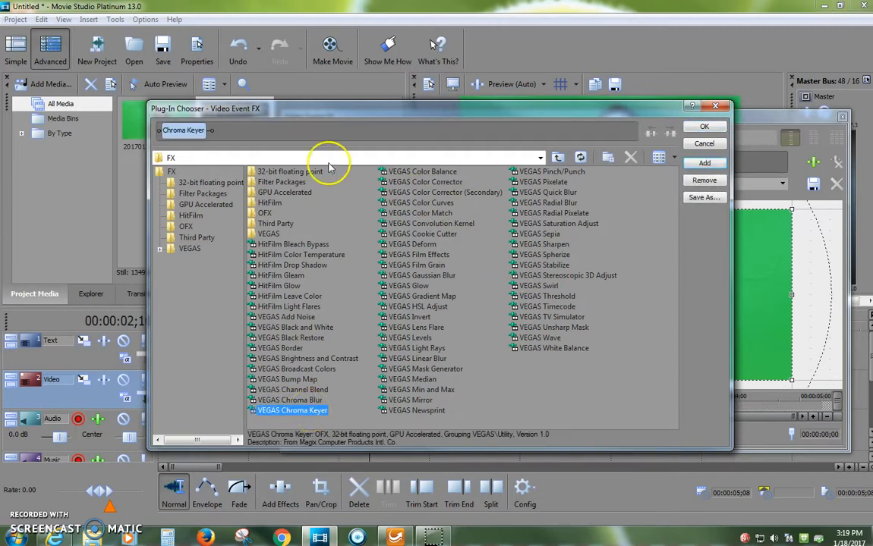
pyautogui.click(712, 129)
pyautogui.moveTo(467, 124); pyautogui.dragTo(288, 63)
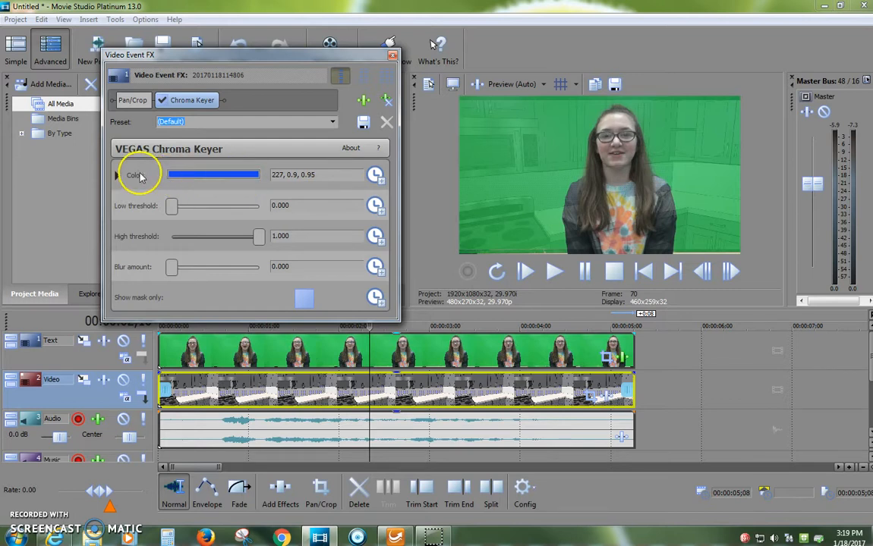
# Set the Chroma Keyer color to 133, 0.72, 0.81 by sampling the green background from the clip on the timeline
pyautogui.click(202, 178)
pyautogui.moveTo(201, 222)
pyautogui.mouseDown()
pyautogui.moveTo(189, 232)
pyautogui.moveTo(164, 220)
pyautogui.moveTo(161, 246)
pyautogui.moveTo(176, 230)
pyautogui.moveTo(210, 249)
pyautogui.moveTo(206, 230)
pyautogui.moveTo(199, 236)
pyautogui.mouseUp()
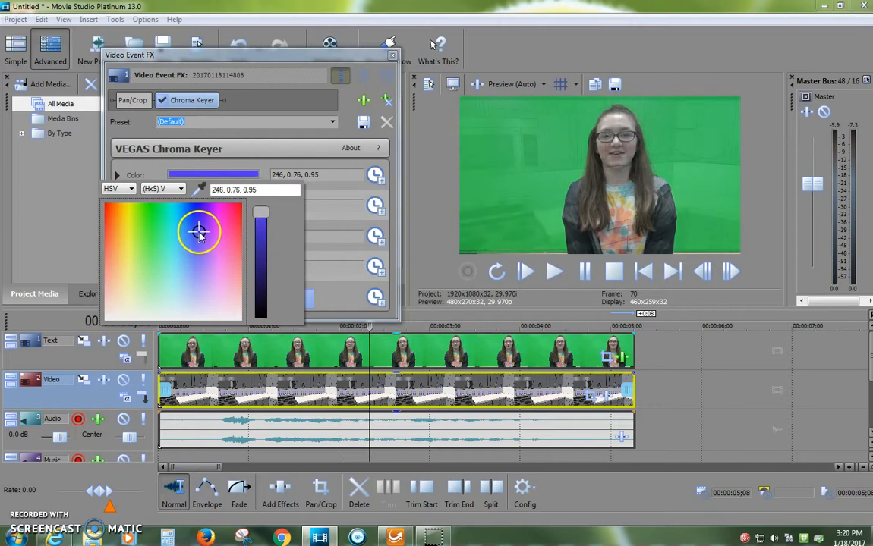
pyautogui.click(198, 190)
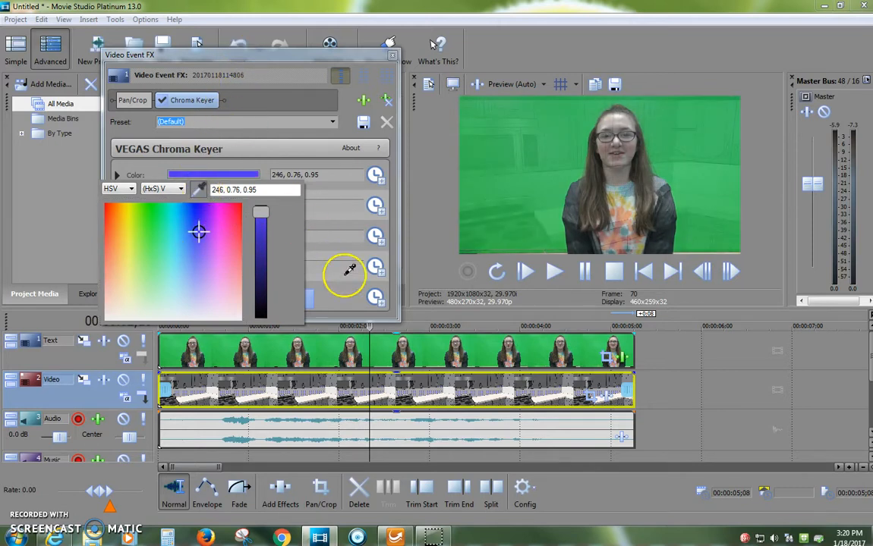
pyautogui.click(434, 347)
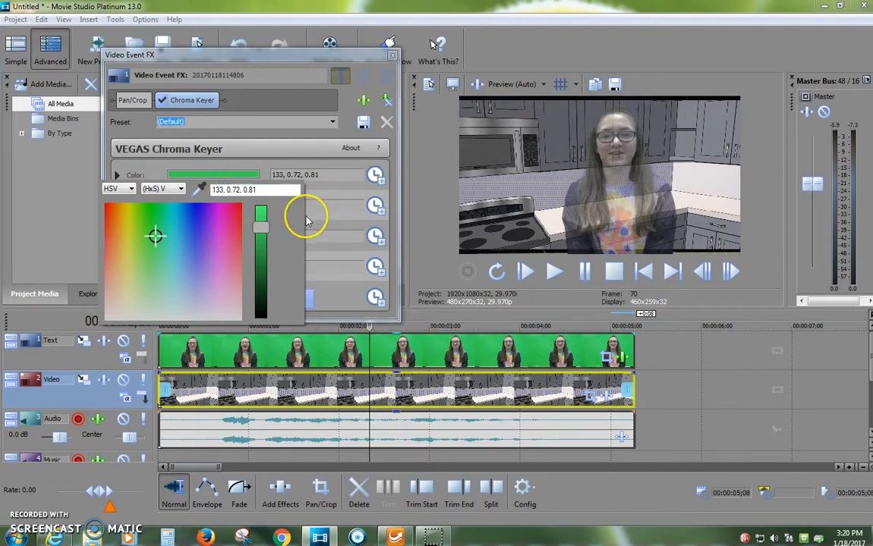
pyautogui.click(118, 175)
pyautogui.click(116, 174)
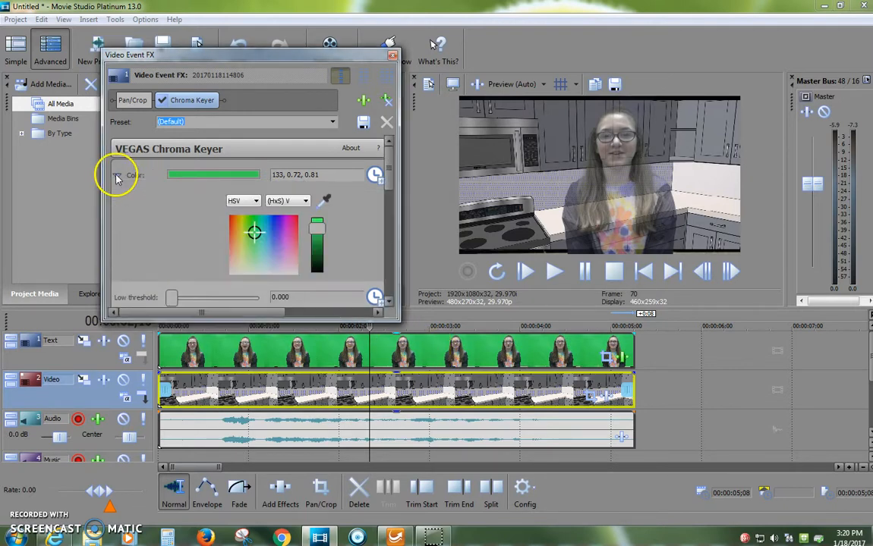
pyautogui.click(118, 177)
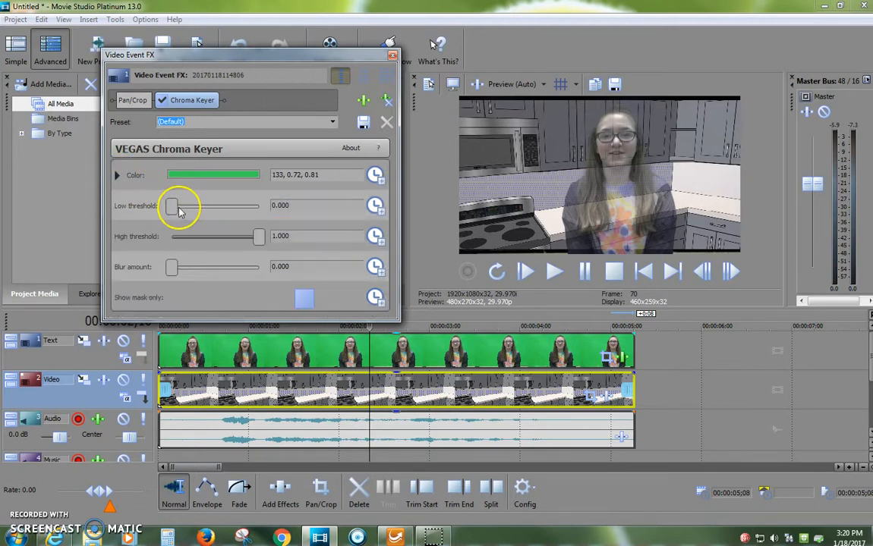
# Set the Chroma Keyer's high and low thresholds to 0.322 and its blur amount to 0.014
pyautogui.moveTo(255, 243); pyautogui.dragTo(199, 259)
pyautogui.moveTo(175, 211); pyautogui.dragTo(212, 215)
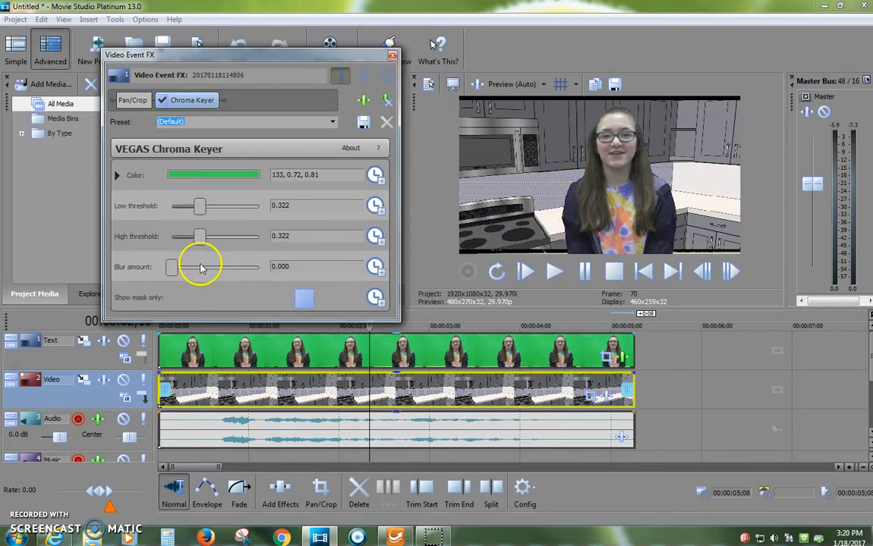
pyautogui.moveTo(172, 274); pyautogui.dragTo(175, 275)
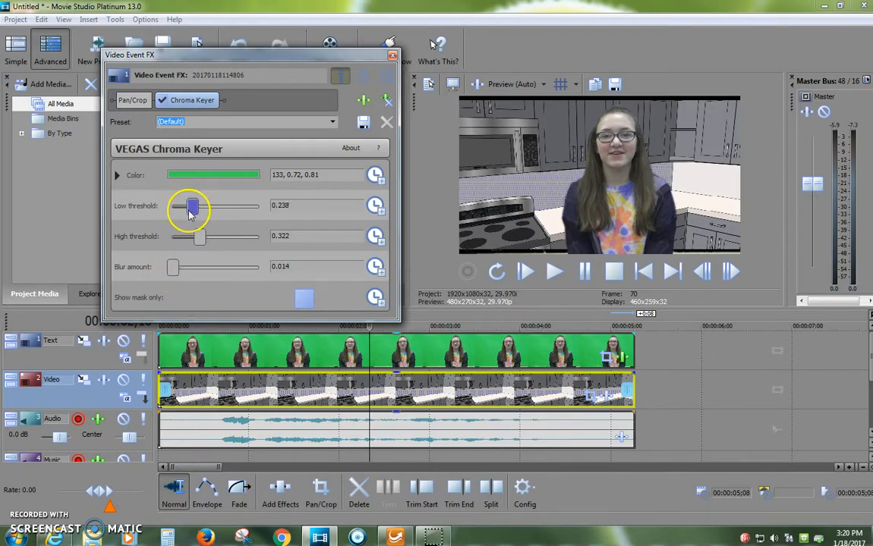
# Try different Chroma Keyer threshold settings, ending with the low threshold at 0.161 and the high threshold at 0.378
pyautogui.moveTo(195, 214)
pyautogui.mouseDown()
pyautogui.moveTo(220, 209)
pyautogui.moveTo(204, 220)
pyautogui.mouseUp()
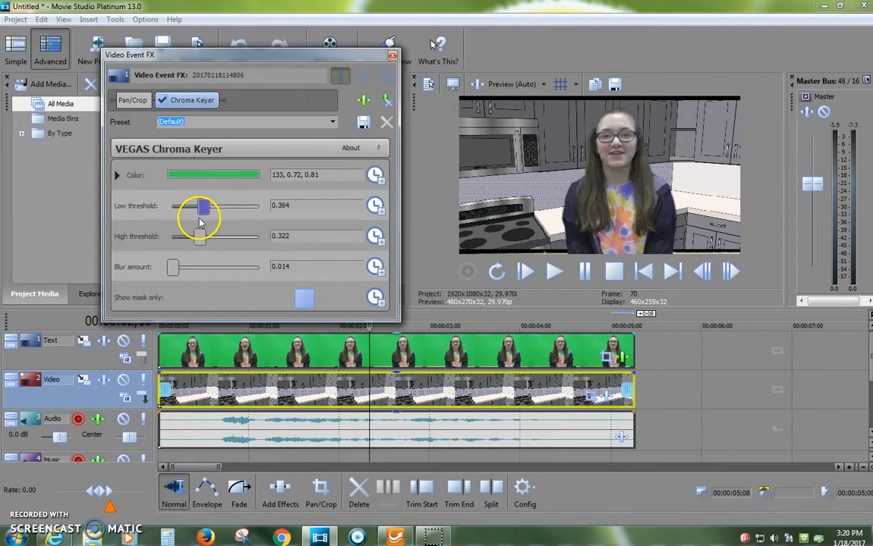
pyautogui.moveTo(193, 213); pyautogui.dragTo(163, 256)
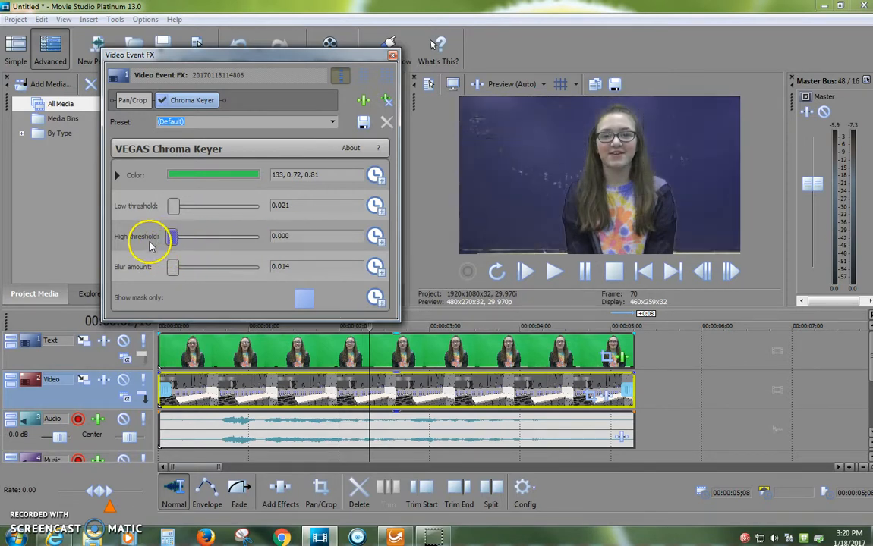
pyautogui.moveTo(174, 237); pyautogui.dragTo(189, 239)
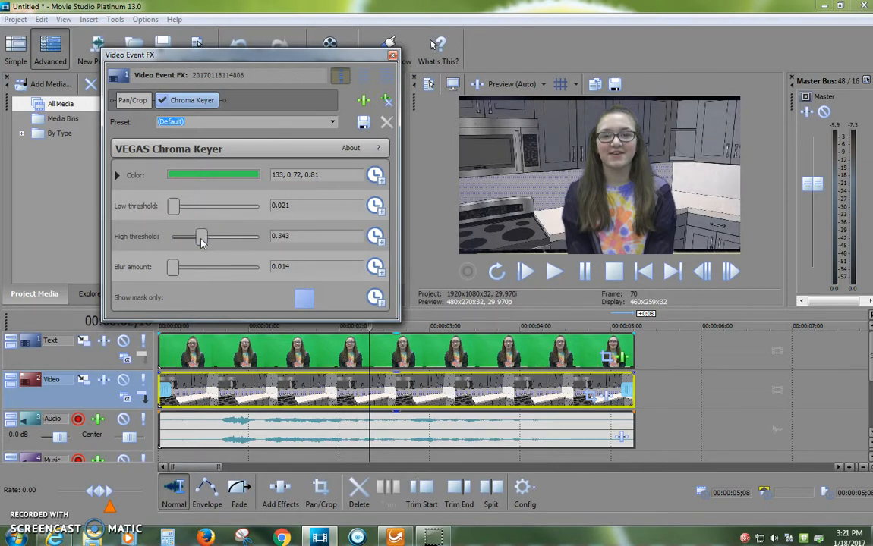
pyautogui.moveTo(175, 206); pyautogui.dragTo(184, 228)
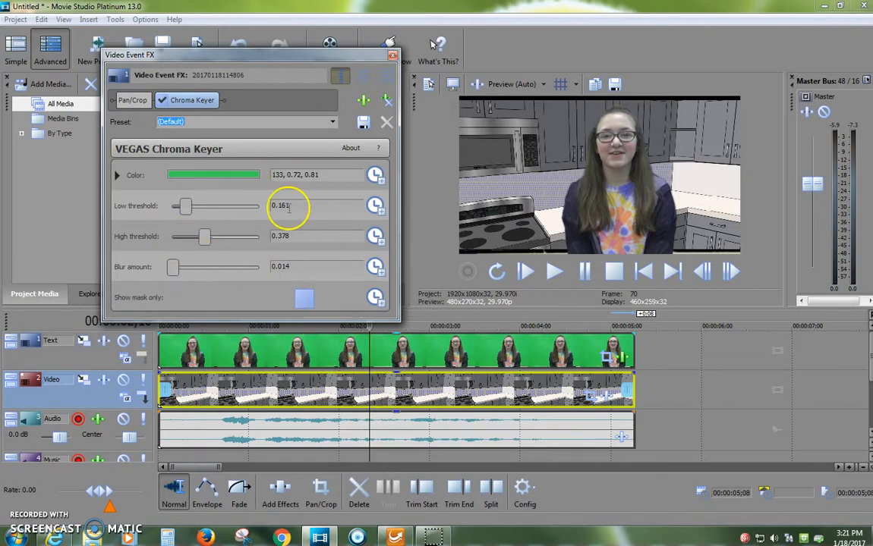
# Close the Chroma Keyer settings and play the composited clip to check the keyed result over the kitchen backdrop
pyautogui.click(393, 54)
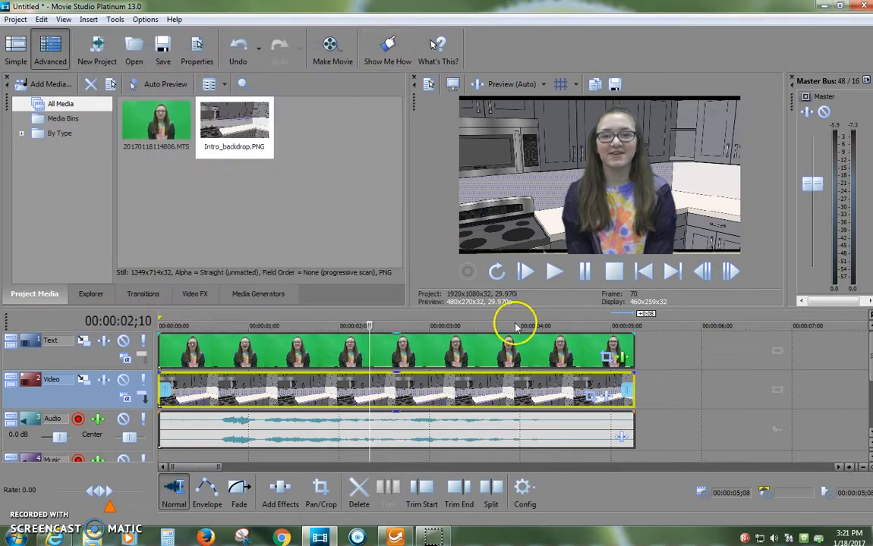
pyautogui.click(524, 271)
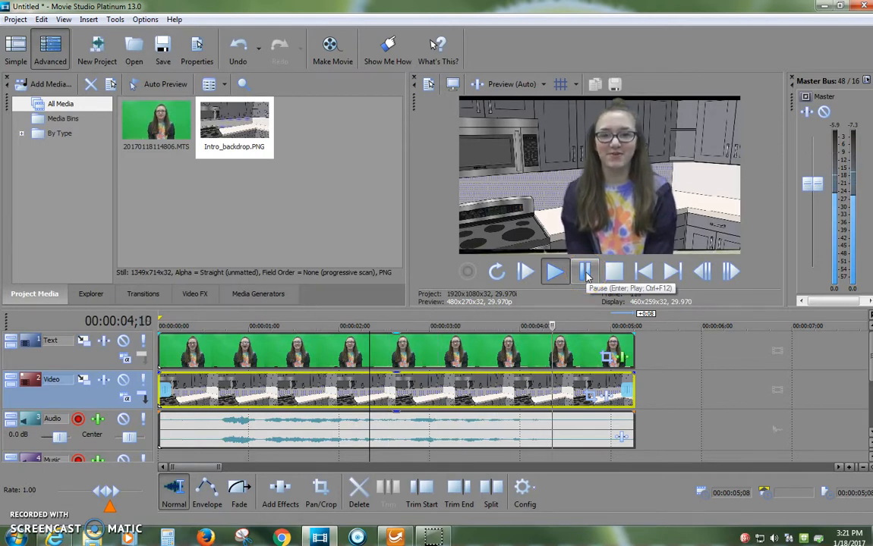
pyautogui.click(585, 273)
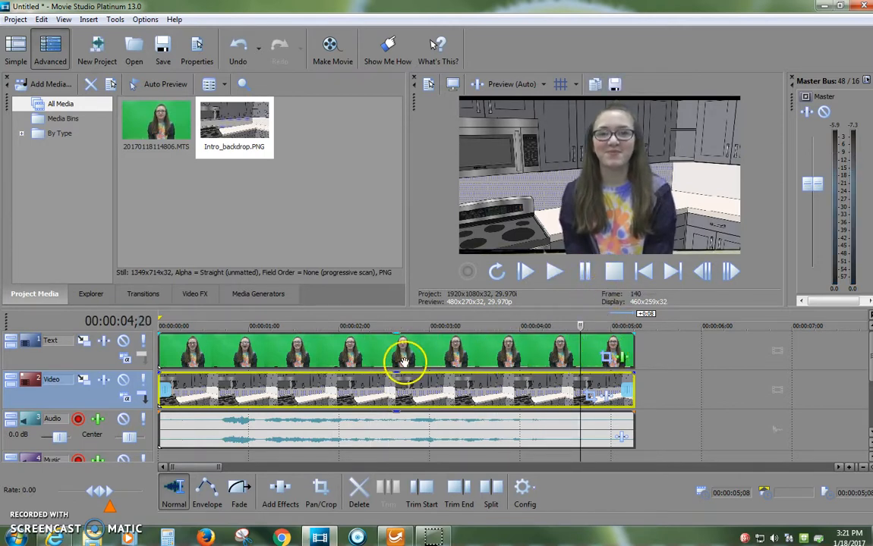